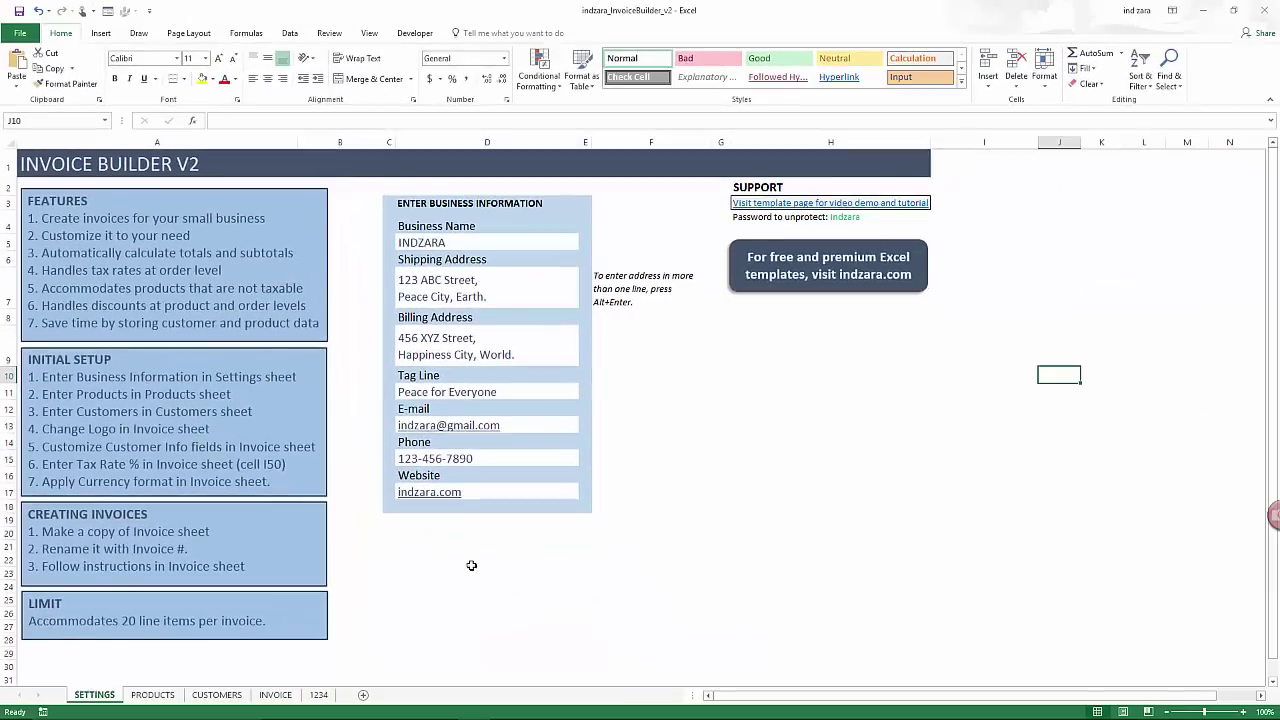
Review the PRODUCTS table, then switch to the CUSTOMERS sheet listing six customers.
{"action": "left_click", "coordinate": [152, 694]}
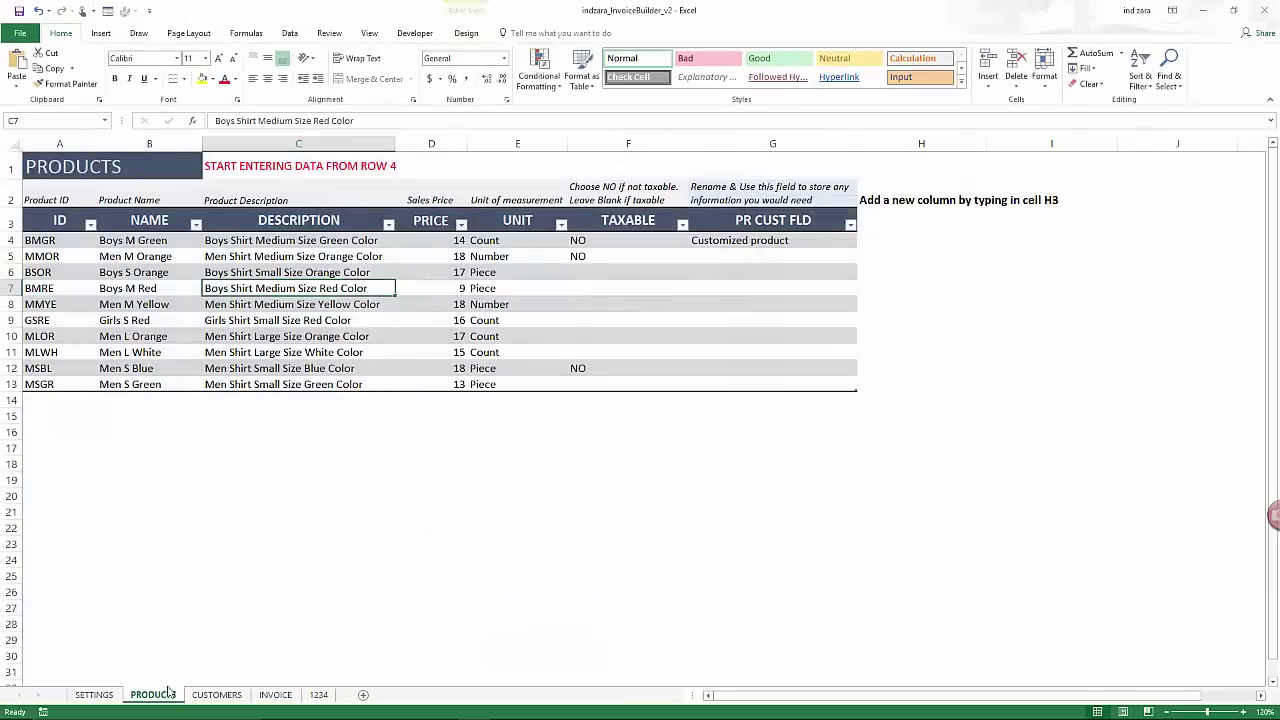
{"action": "left_click", "coordinate": [134, 428]}
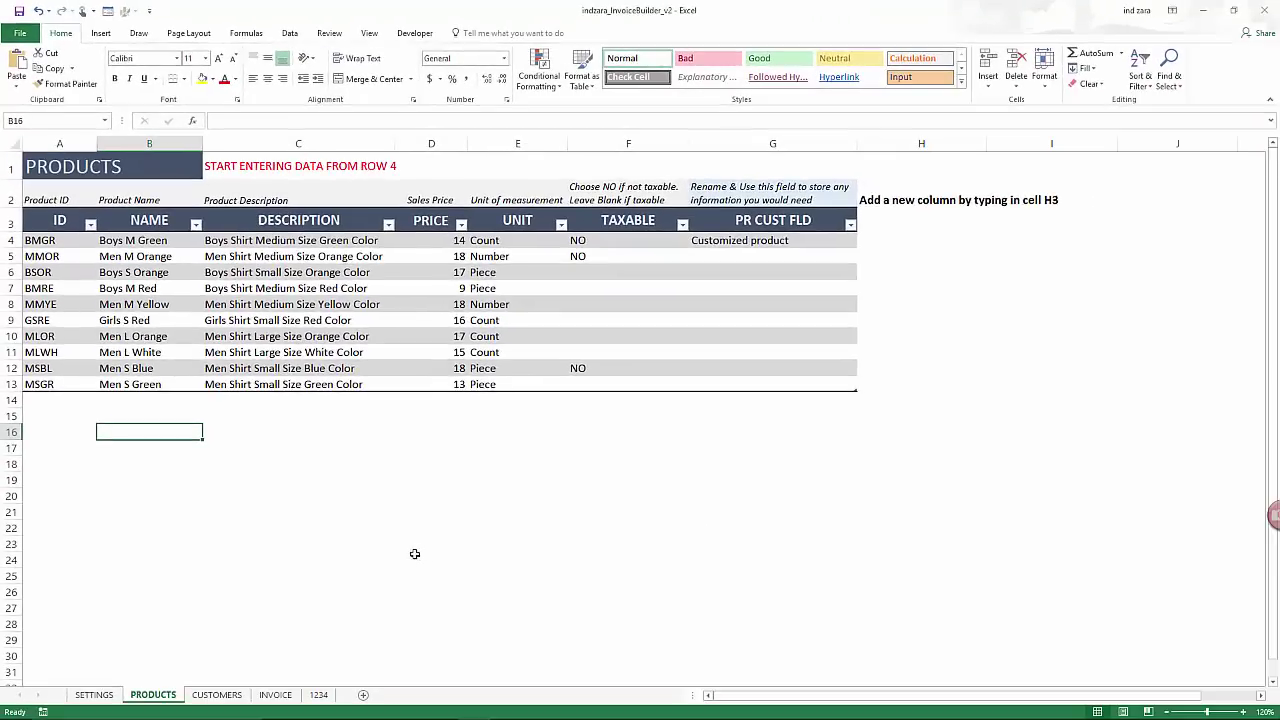
{"action": "left_click", "coordinate": [217, 694]}
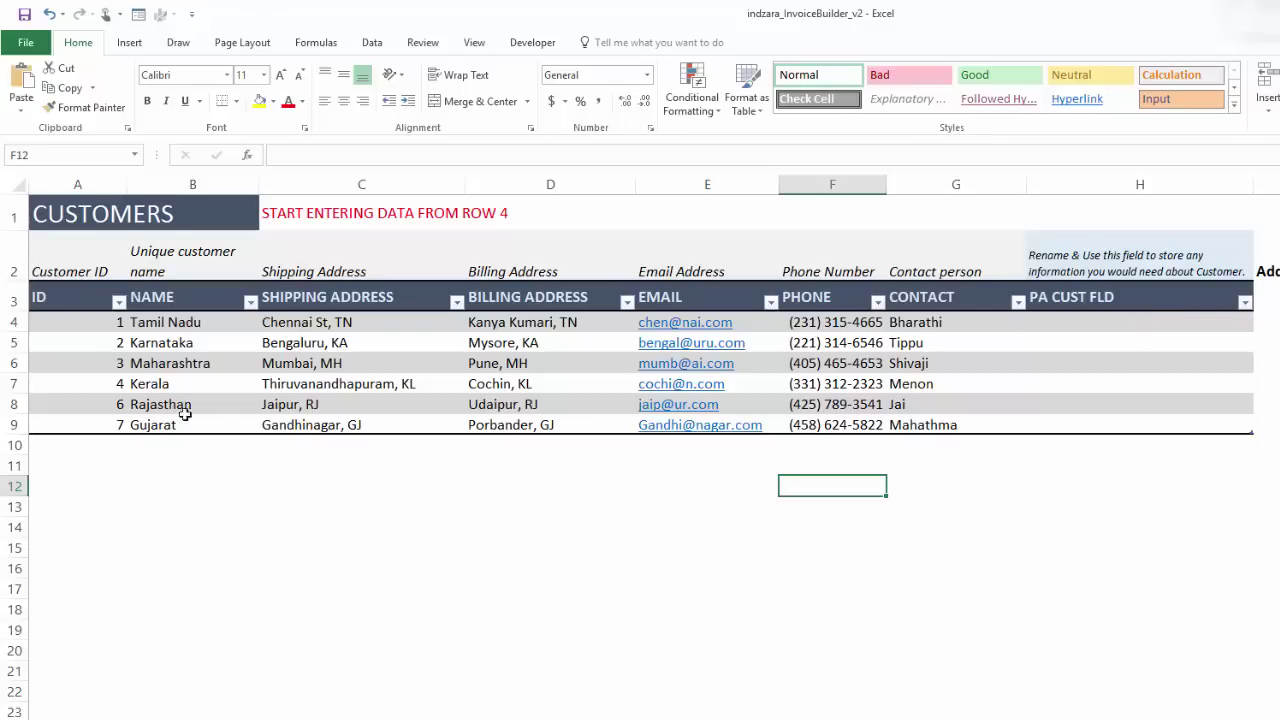
Try adding customer ID 8 in A10, undo it, then go to the INVOICE sheet.
{"action": "left_click", "coordinate": [110, 447]}
{"action": "type", "text": "8"}
{"action": "key", "text": "Return"}
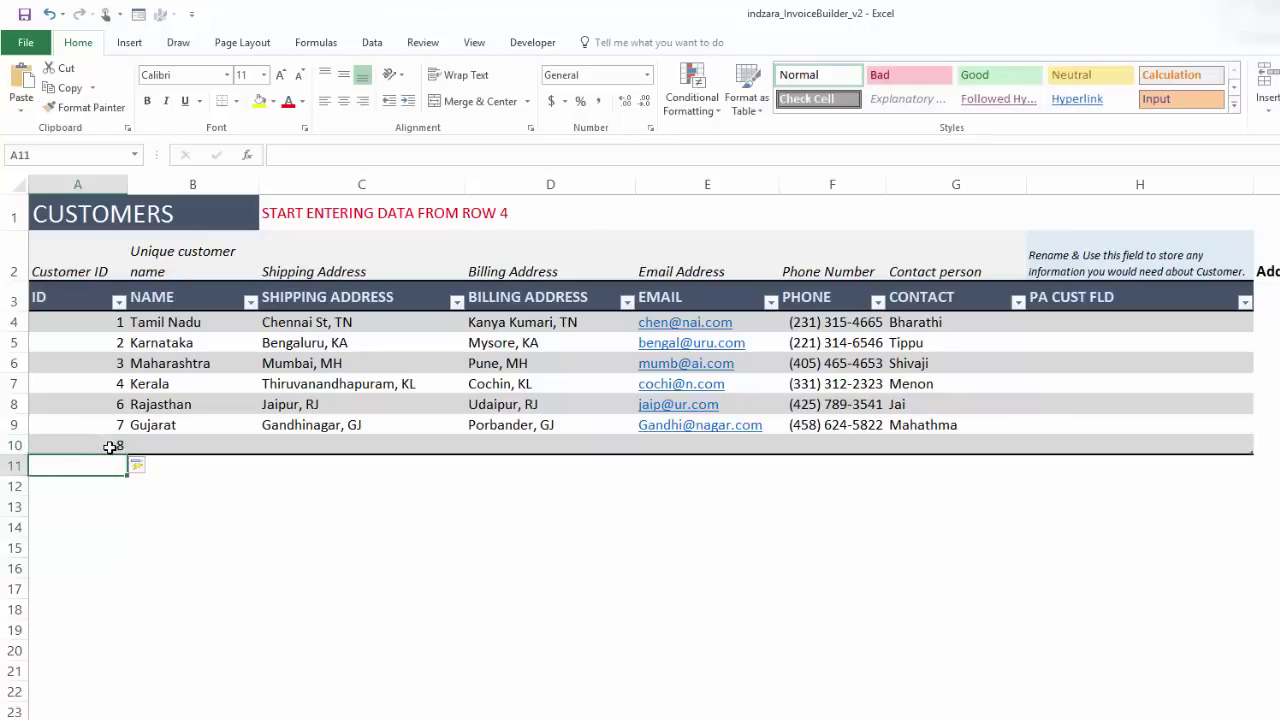
{"action": "key", "text": "ctrl+z"}
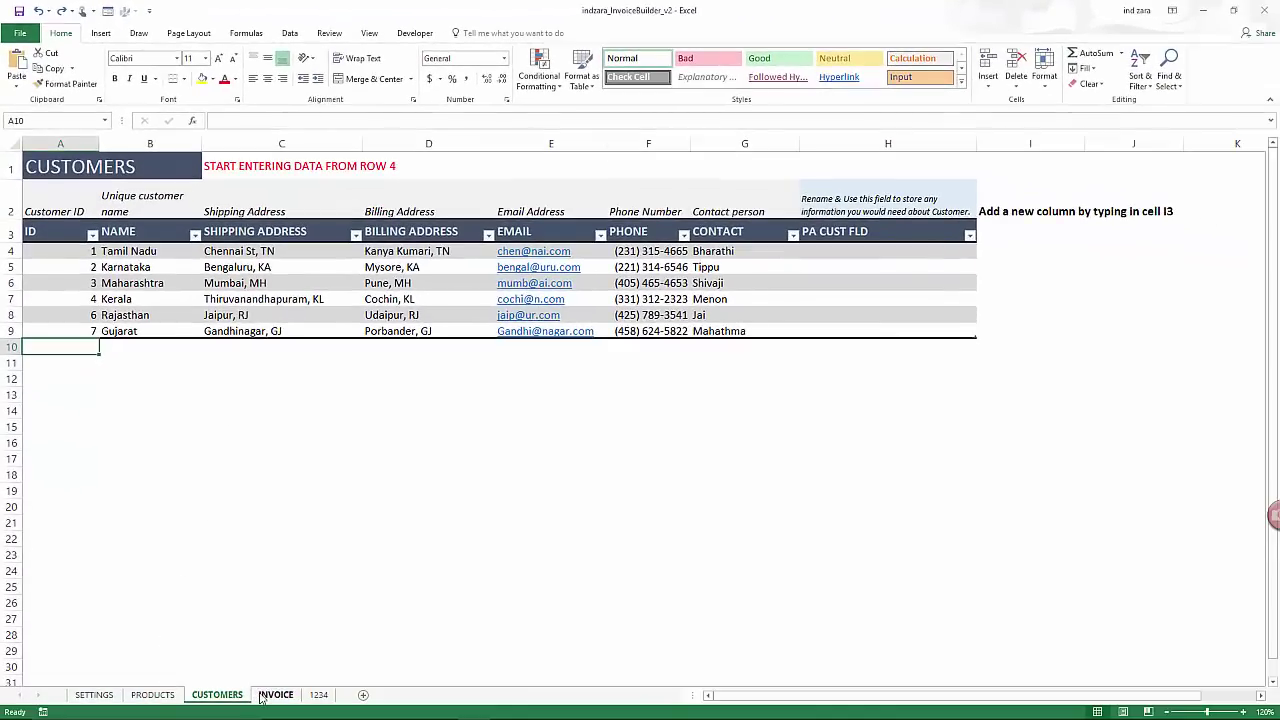
{"action": "left_click", "coordinate": [275, 695]}
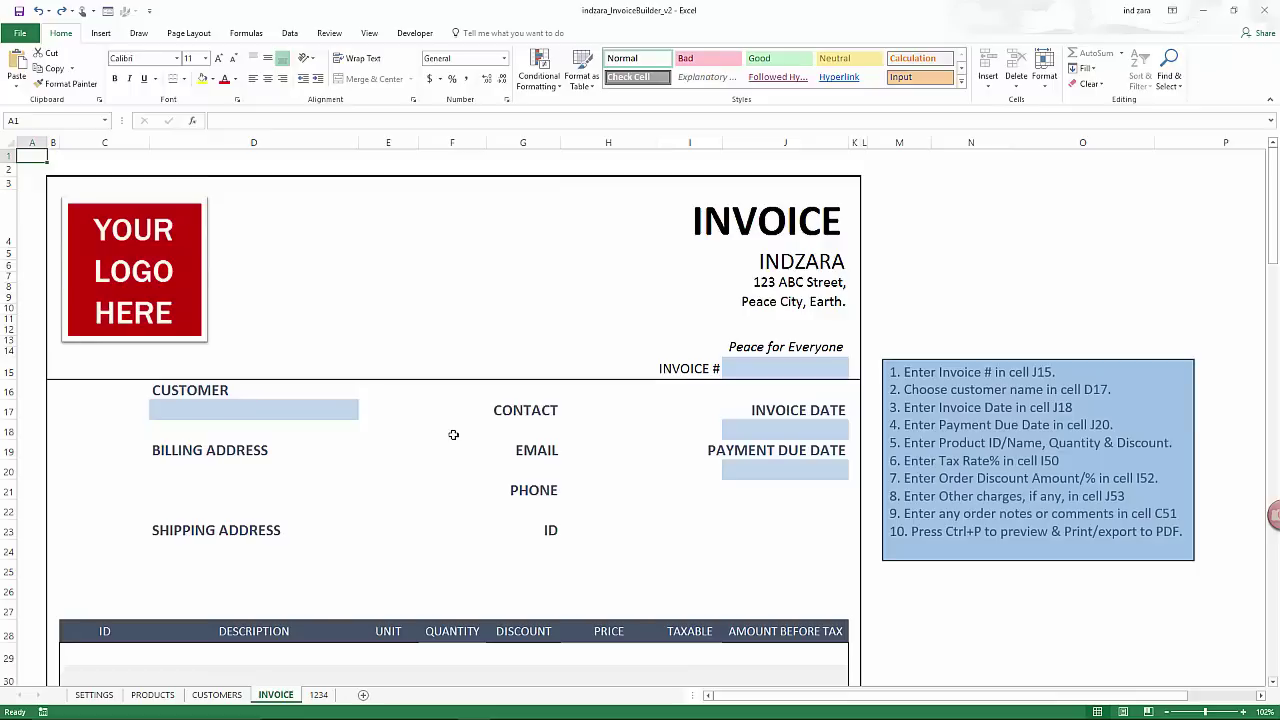
{"action": "right_click", "coordinate": [170, 268]}
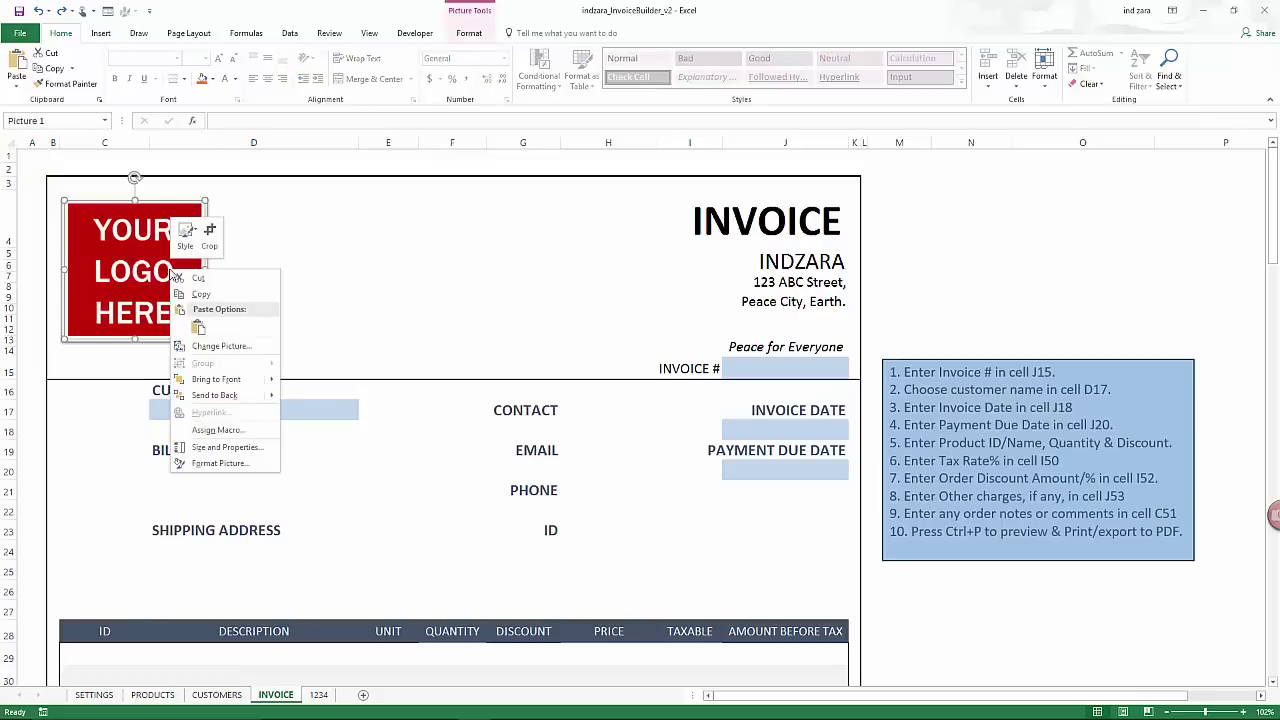
{"action": "left_click", "coordinate": [201, 346]}
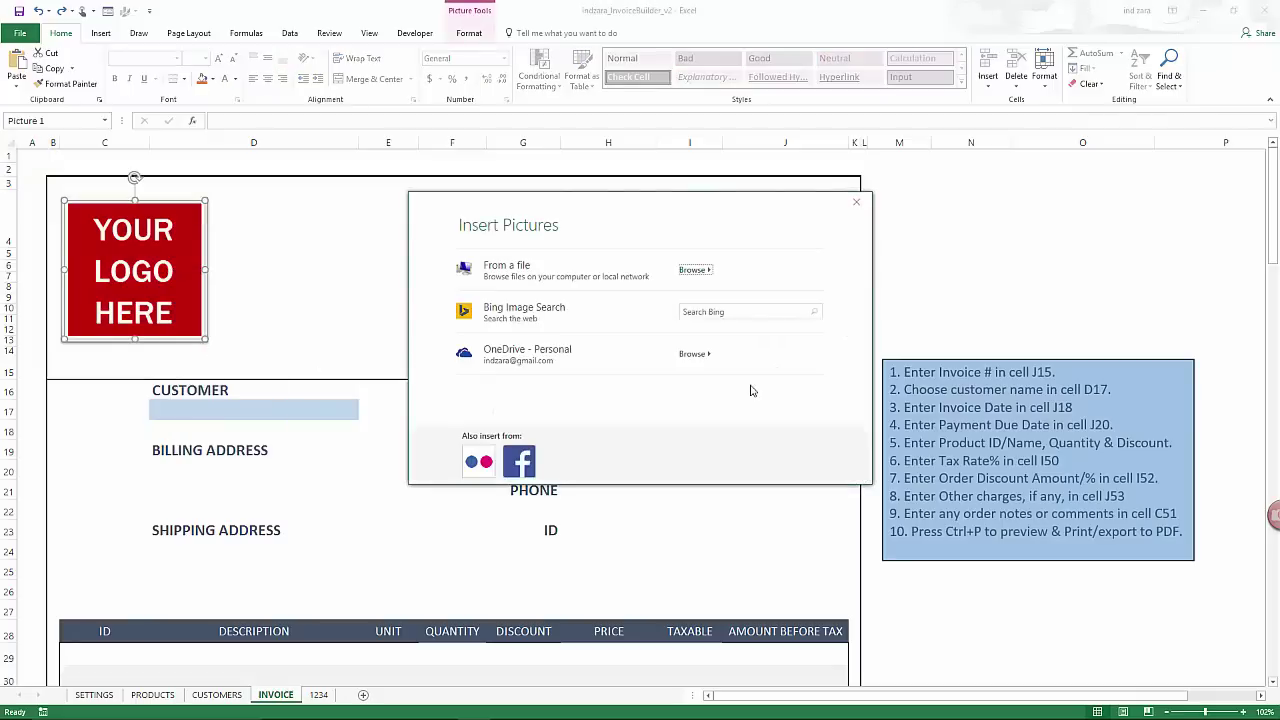
{"action": "left_click", "coordinate": [855, 204]}
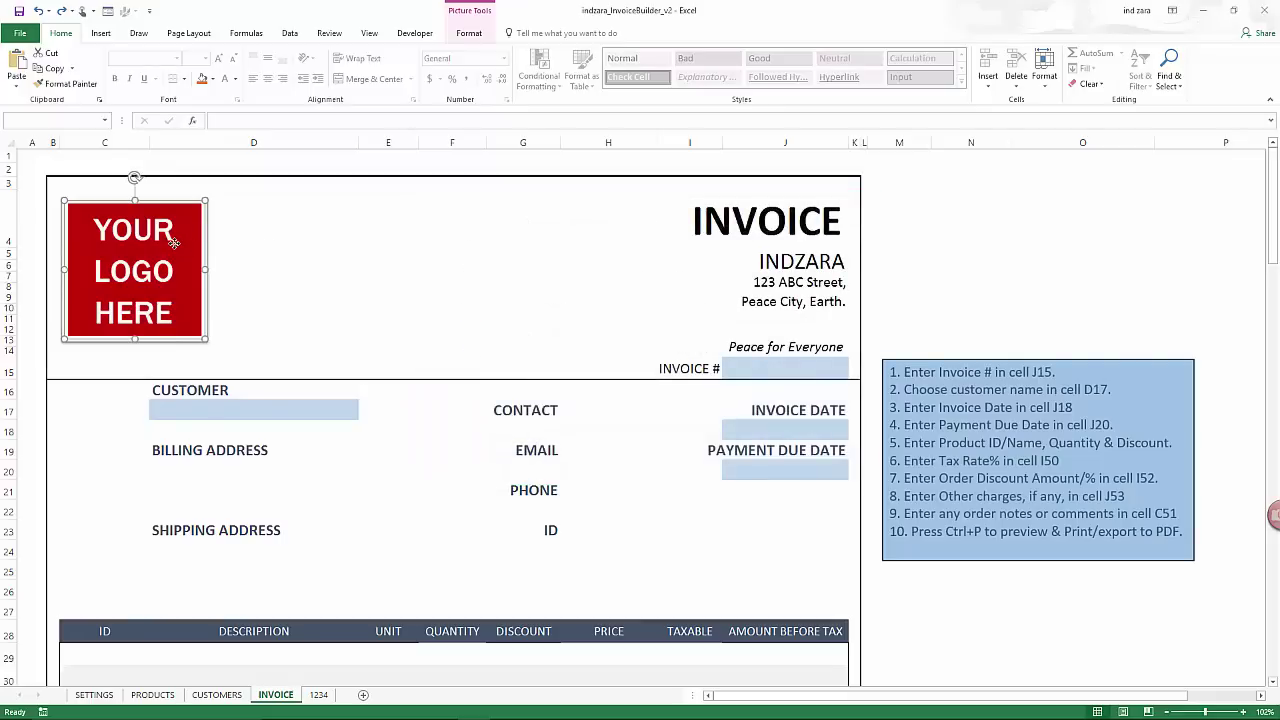
{"action": "key", "text": "Delete"}
{"action": "key", "text": "ctrl+z"}
{"action": "scroll", "coordinate": [759, 373], "scroll_direction": "down", "scroll_amount": 2}
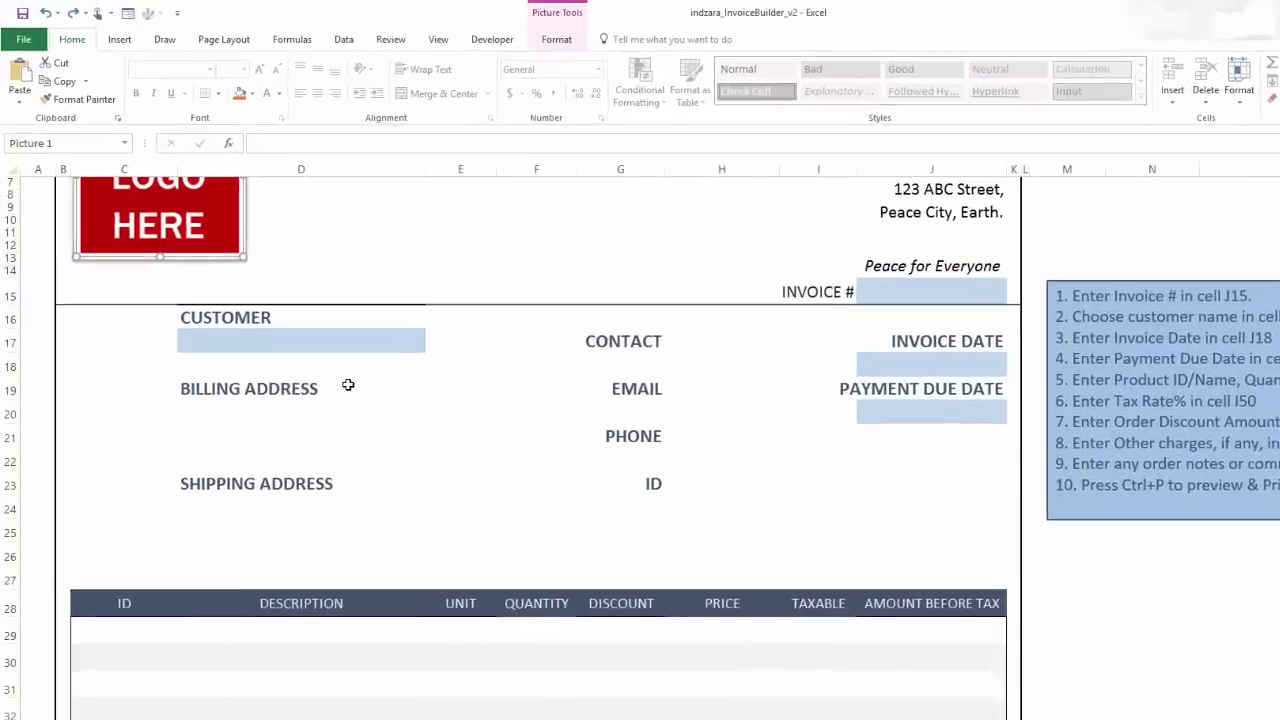
{"action": "left_click", "coordinate": [285, 330]}
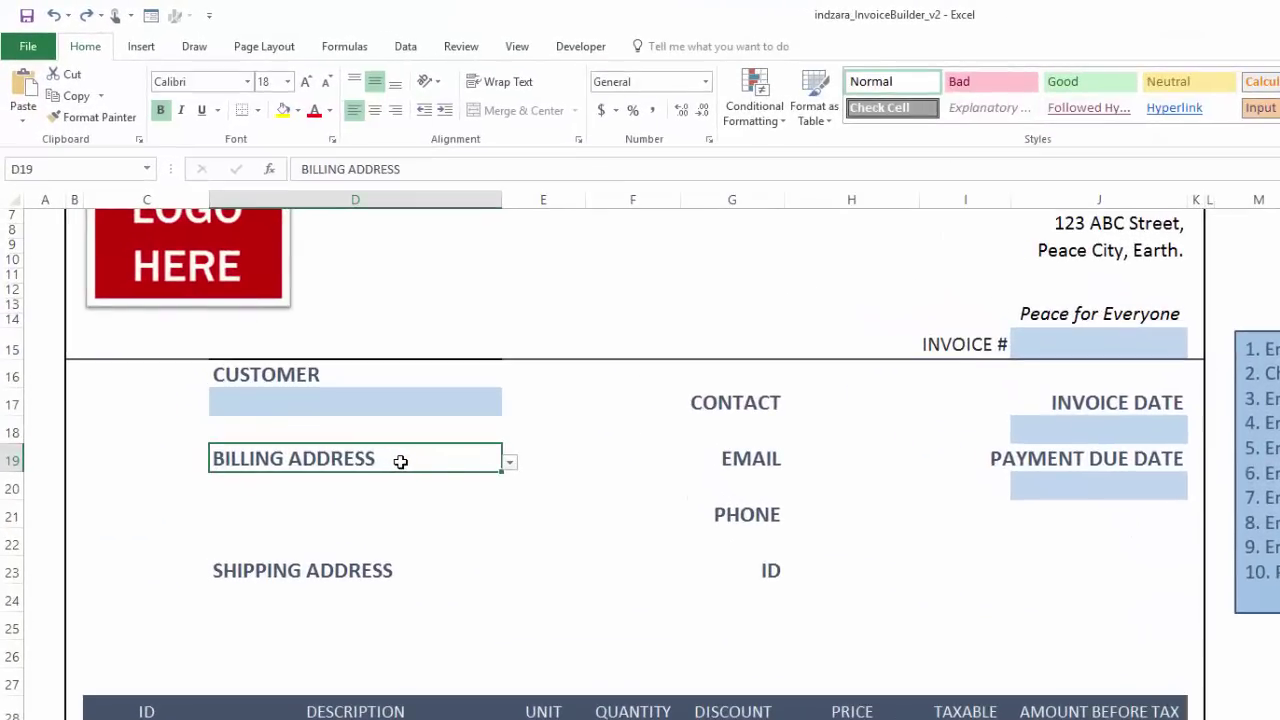
Set the D19 address label to SHIPPING ADDRESS and D23 to BILLING ADDRESS.
{"action": "left_click", "coordinate": [509, 464]}
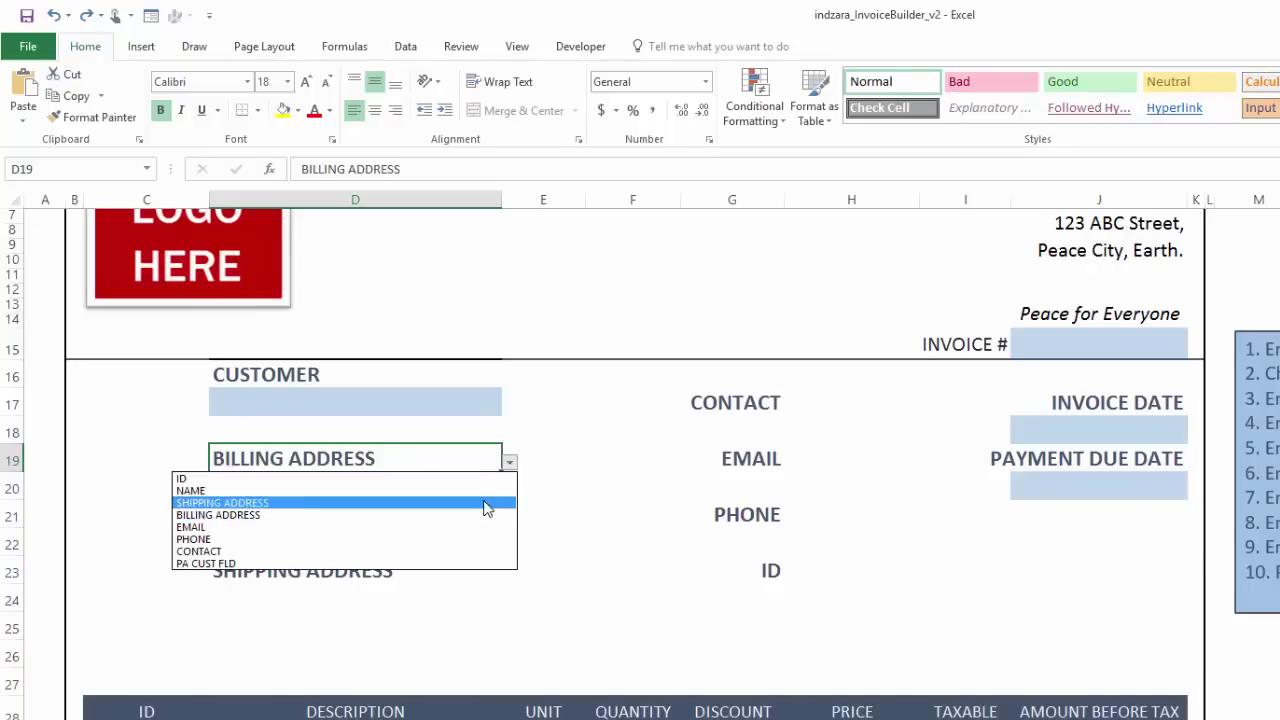
{"action": "left_click", "coordinate": [485, 508]}
{"action": "left_click", "coordinate": [434, 569]}
{"action": "left_click", "coordinate": [509, 576]}
{"action": "left_click", "coordinate": [463, 612]}
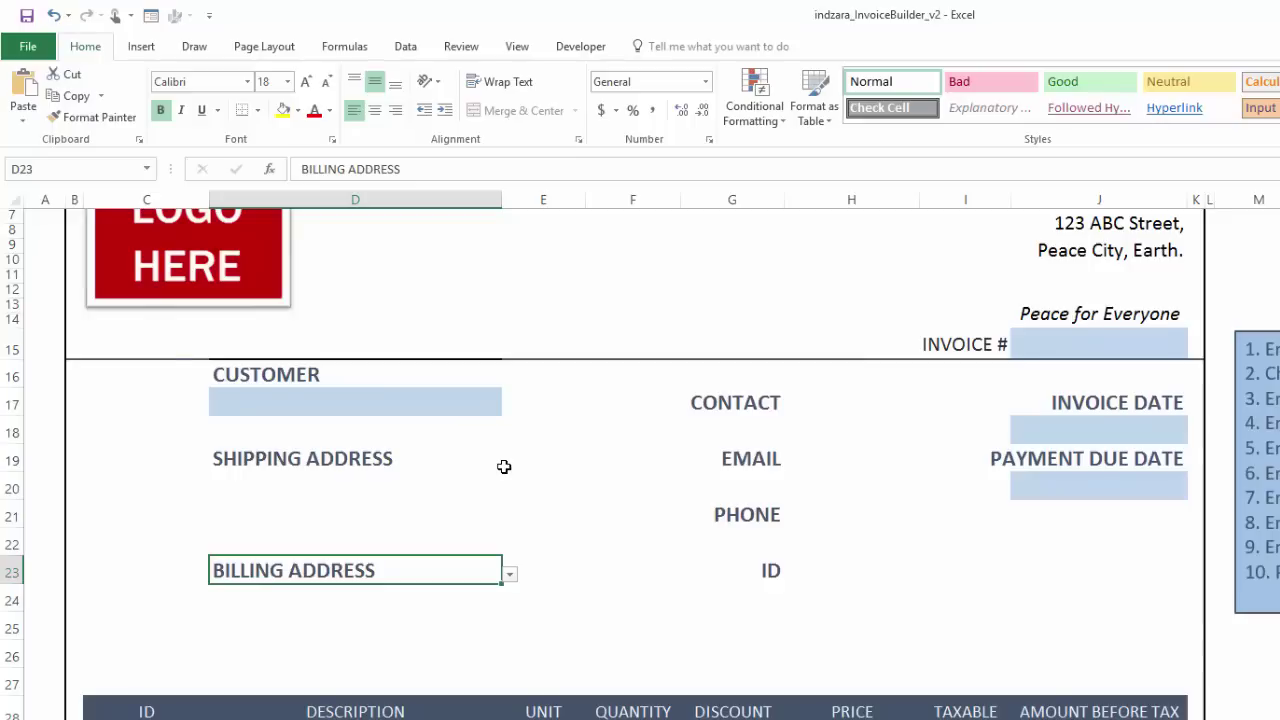
Choose Tamil Nadu as the invoice customer in D17.
{"action": "left_click", "coordinate": [490, 403]}
{"action": "left_click", "coordinate": [510, 408]}
{"action": "left_click", "coordinate": [490, 421]}
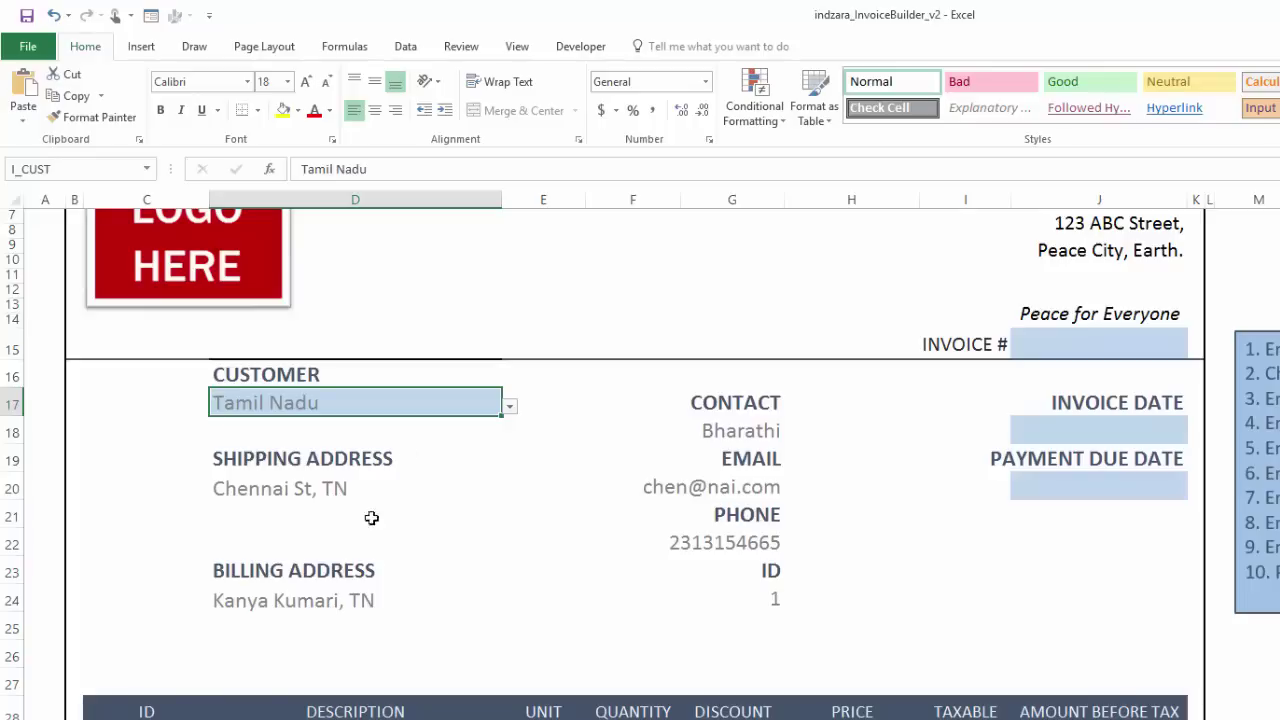
Keep G17 as CONTACT and leave the EMAIL label in G19 unchanged.
{"action": "left_click", "coordinate": [774, 409]}
{"action": "left_click", "coordinate": [792, 409]}
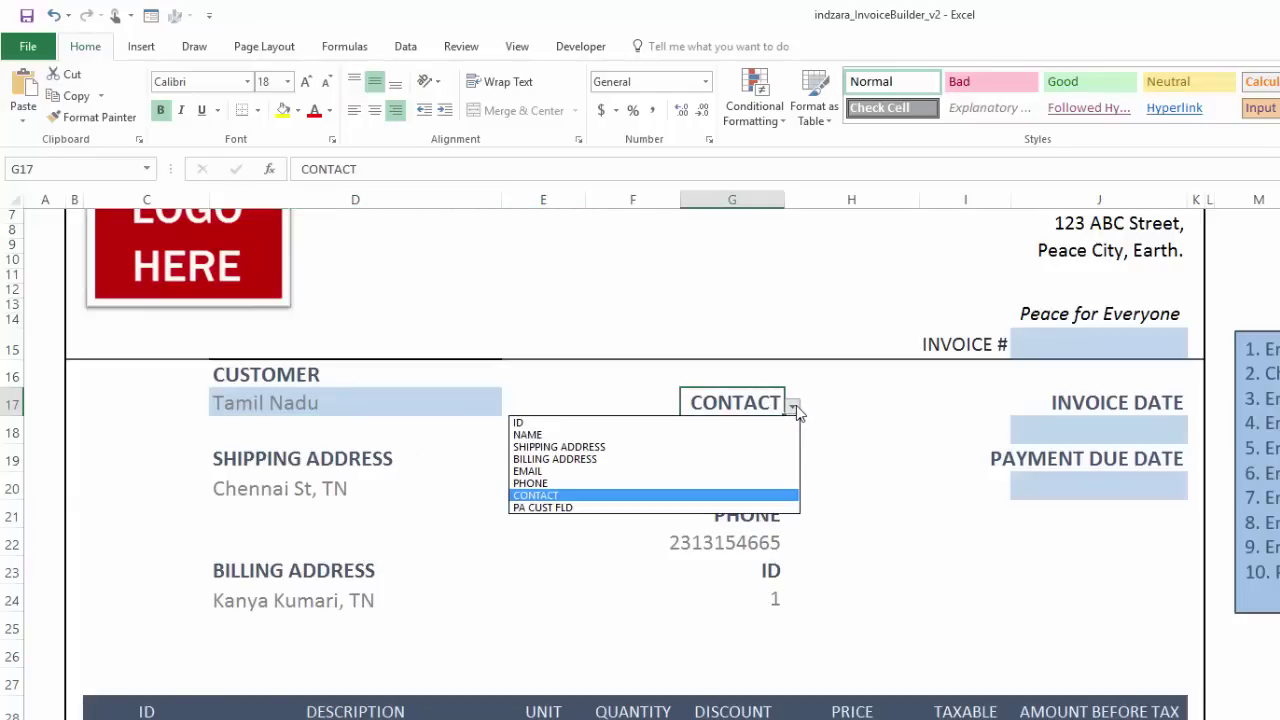
{"action": "left_click", "coordinate": [793, 409]}
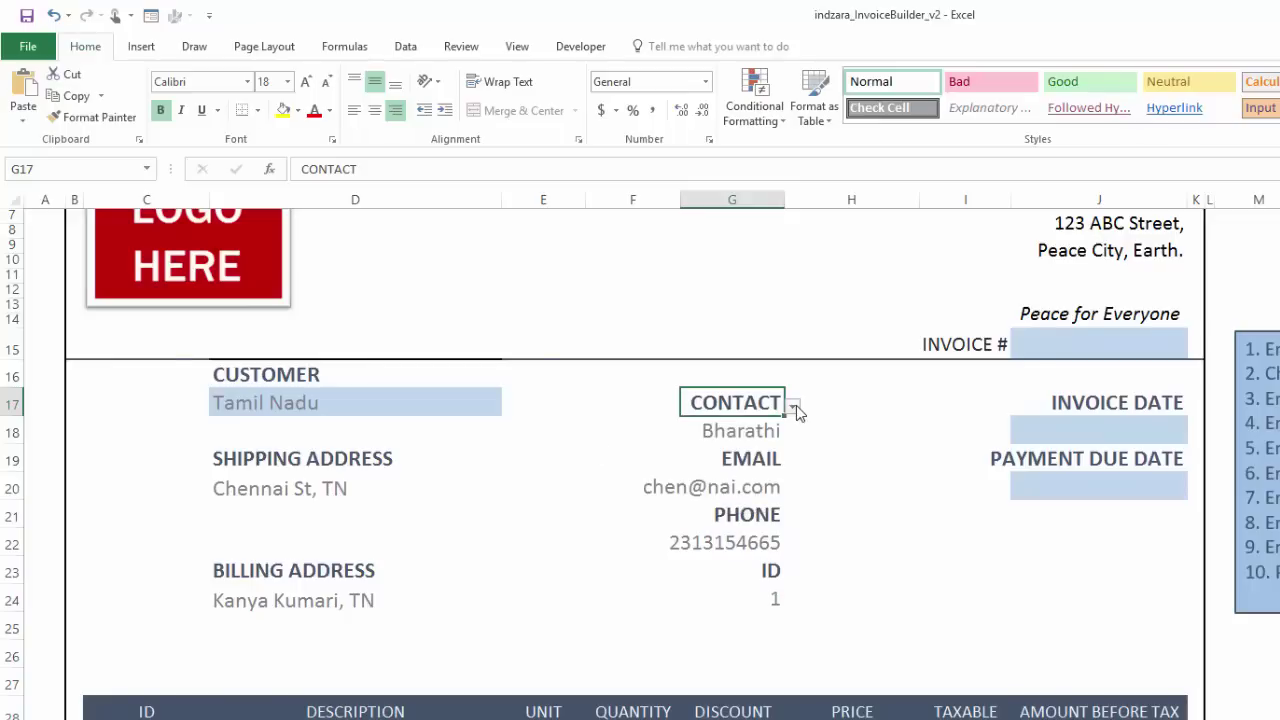
{"action": "left_click", "coordinate": [749, 470]}
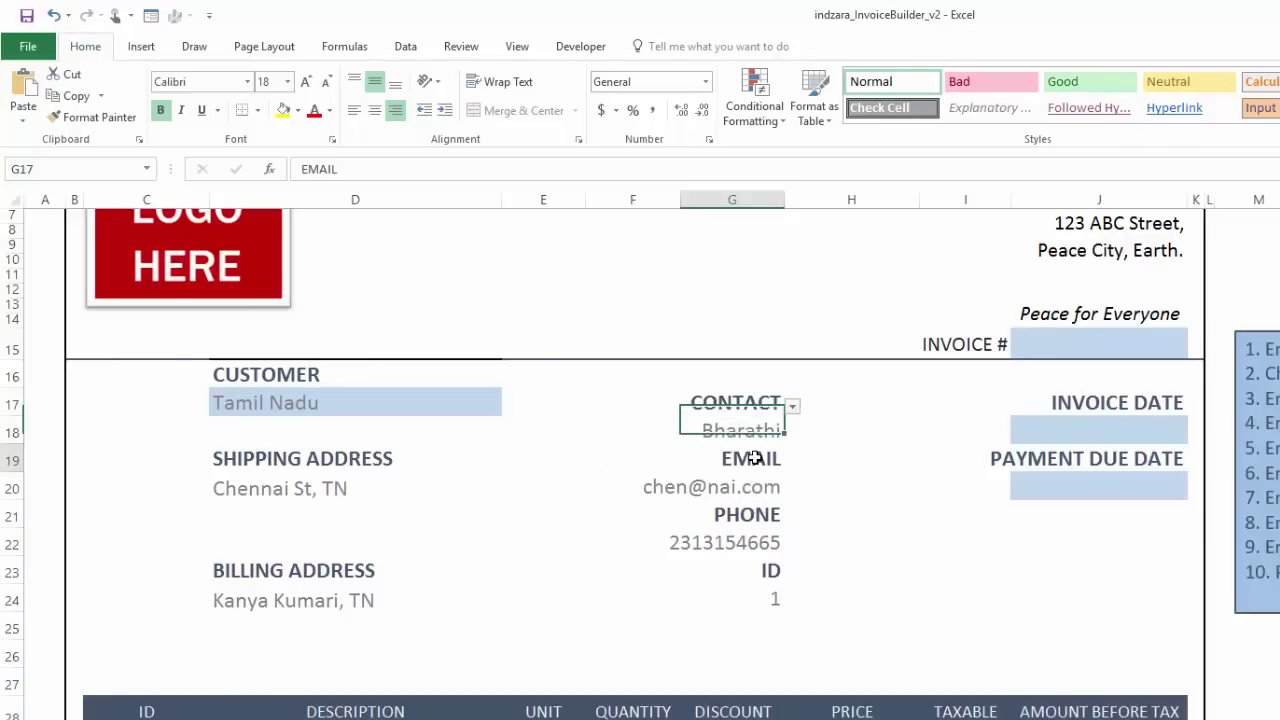
{"action": "key", "text": "Delete"}
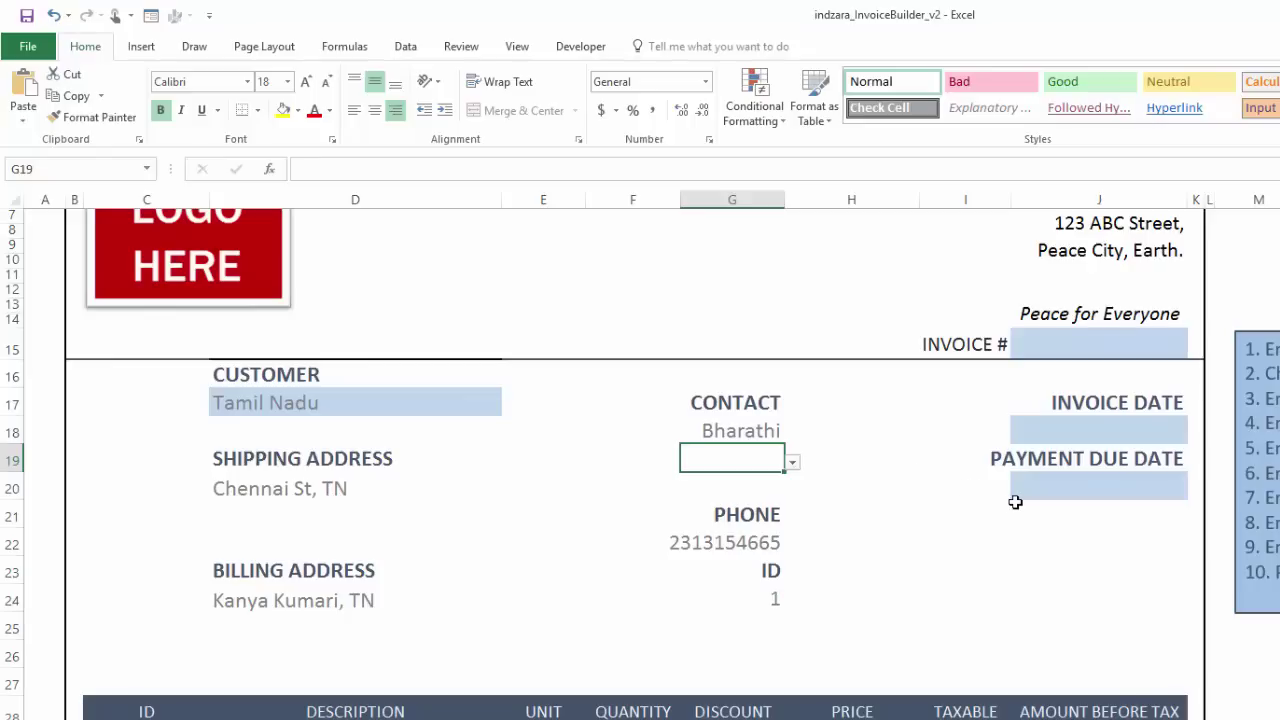
{"action": "key", "text": "ctrl+z"}
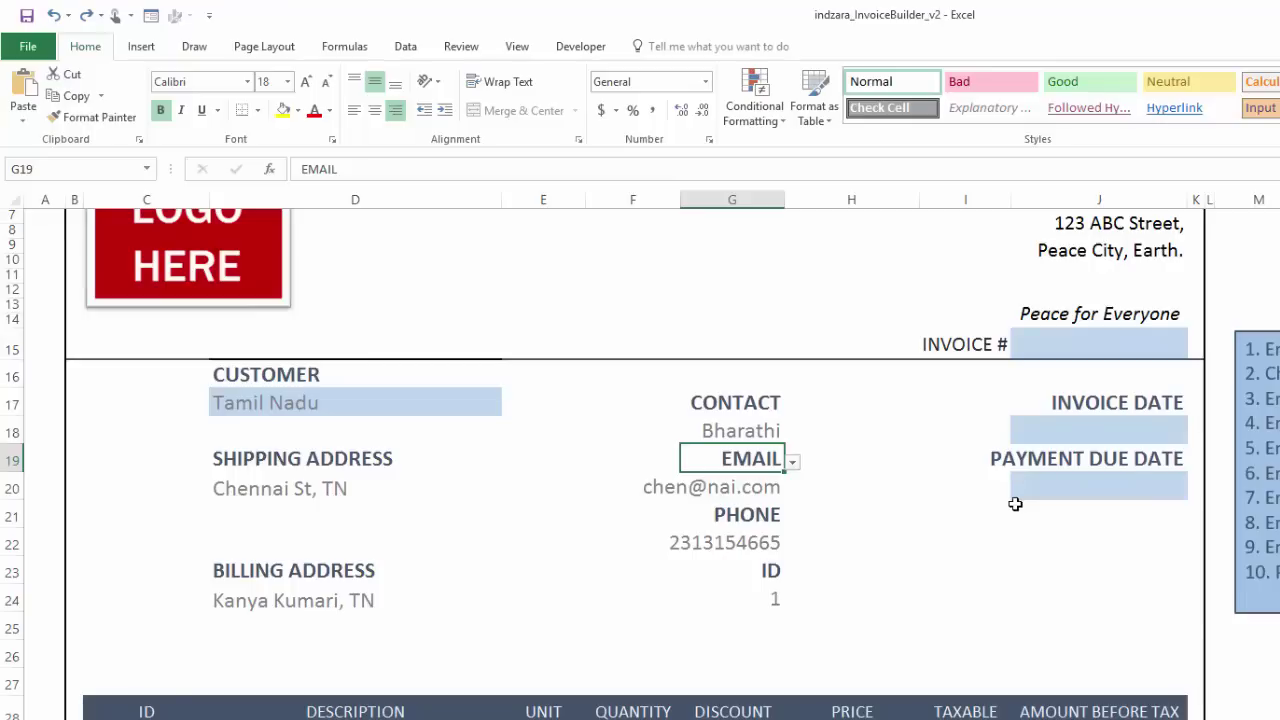
Try an ORDER DATE label in J21 below the due date, then undo it.
{"action": "left_click", "coordinate": [1155, 434]}
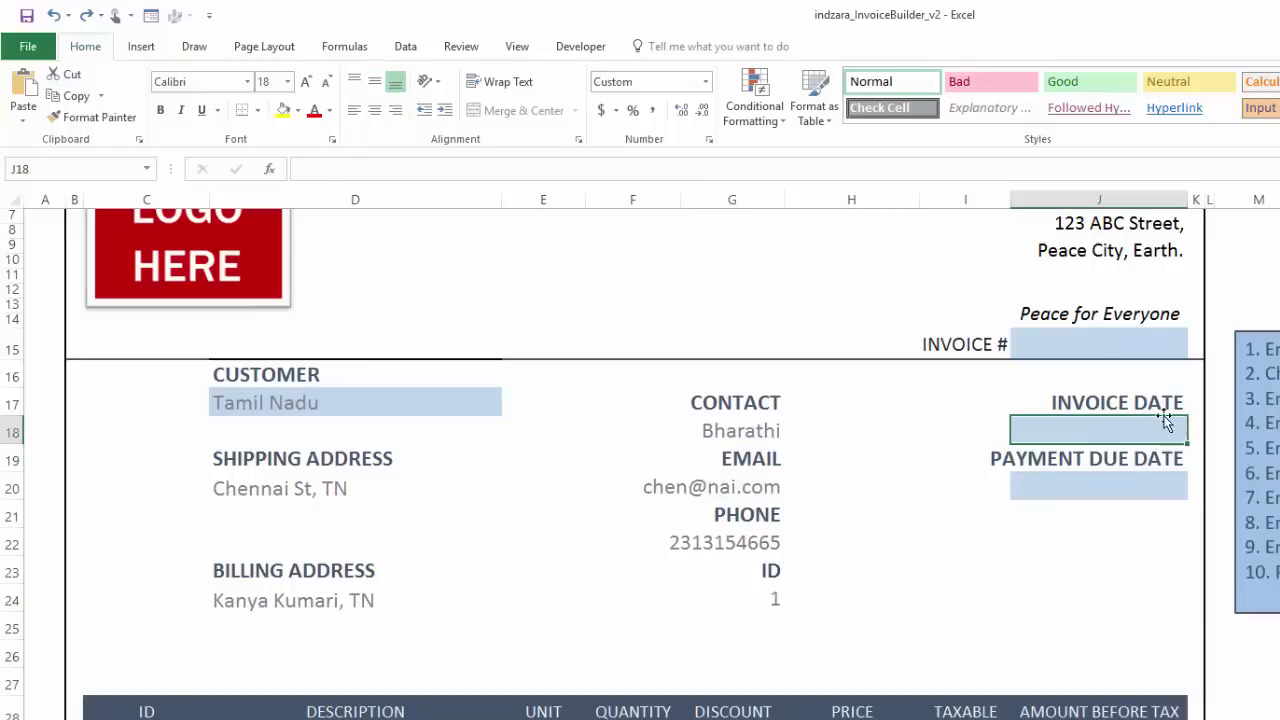
{"action": "left_click", "coordinate": [1130, 515]}
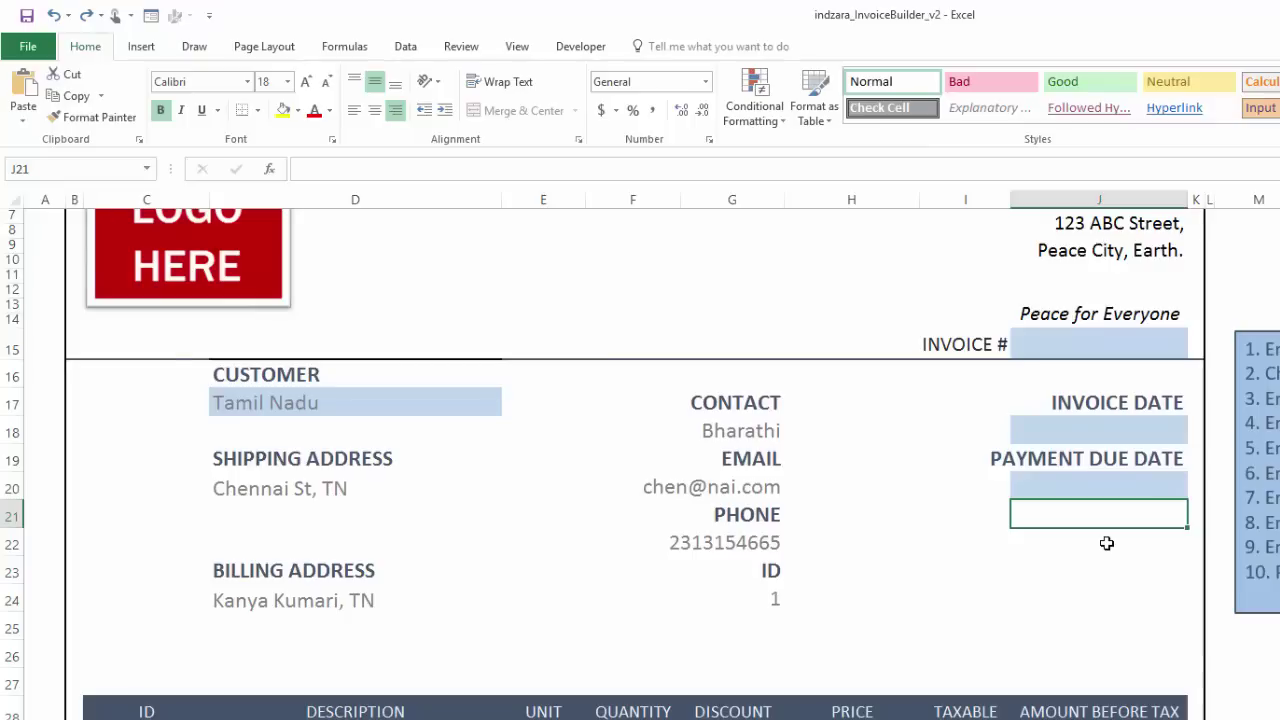
{"action": "type", "text": "ORDER DAE"}
{"action": "key", "text": "BackSpace"}
{"action": "type", "text": "TE"}
{"action": "key", "text": "Return"}
{"action": "key", "text": "ctrl+z"}
Set the D28 item column heading to DESCRIPTION after briefly trying NAME.
{"action": "scroll", "coordinate": [1107, 543], "scroll_direction": "down", "scroll_amount": 3}
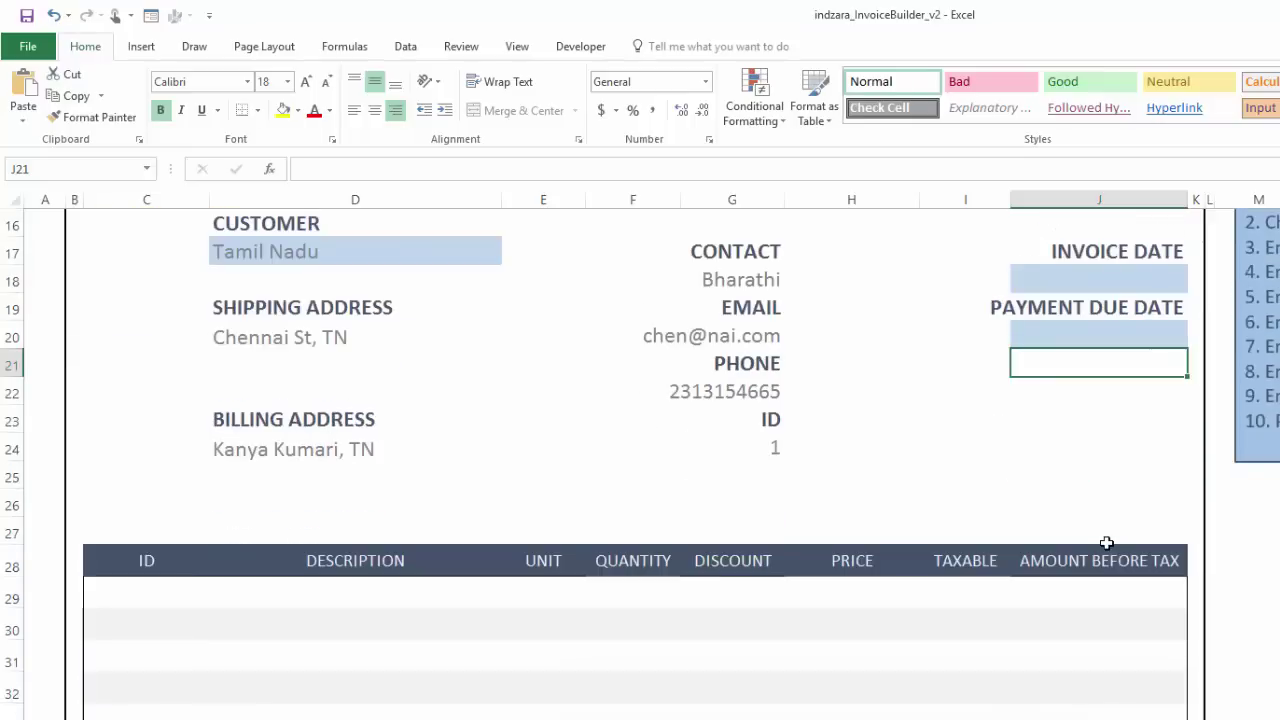
{"action": "scroll", "coordinate": [1107, 543], "scroll_direction": "down", "scroll_amount": 2}
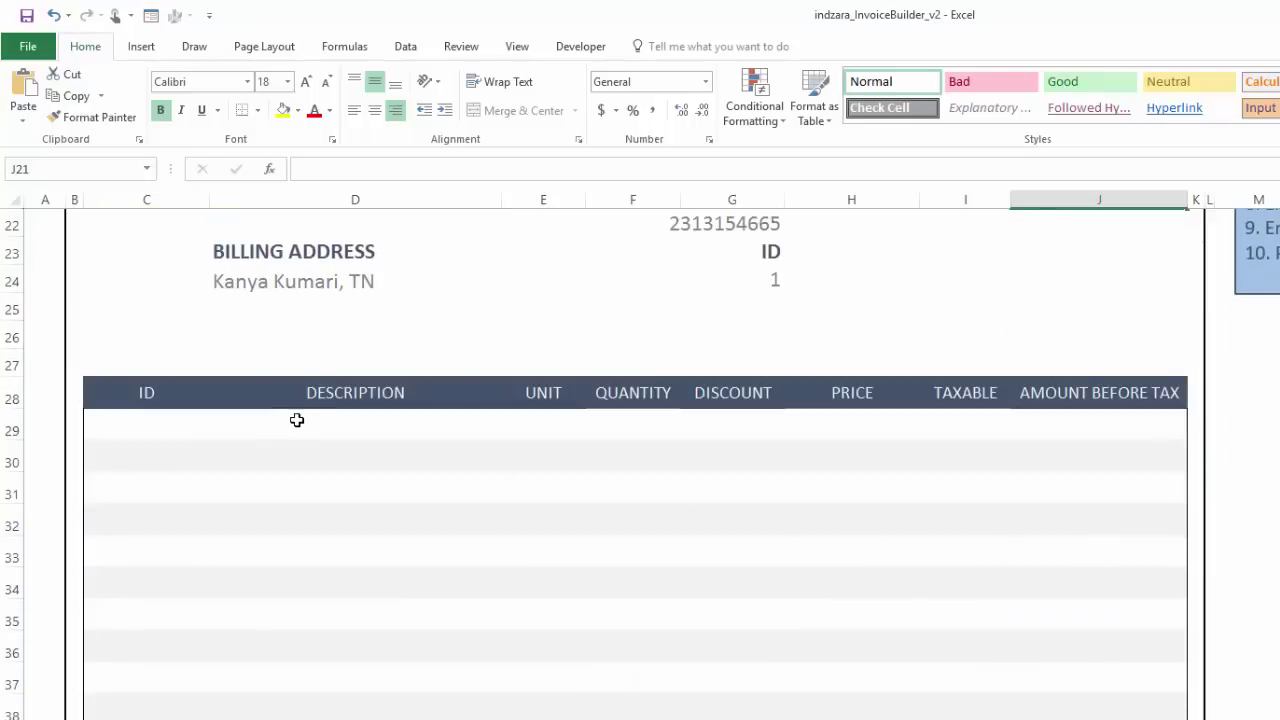
{"action": "left_click", "coordinate": [345, 393]}
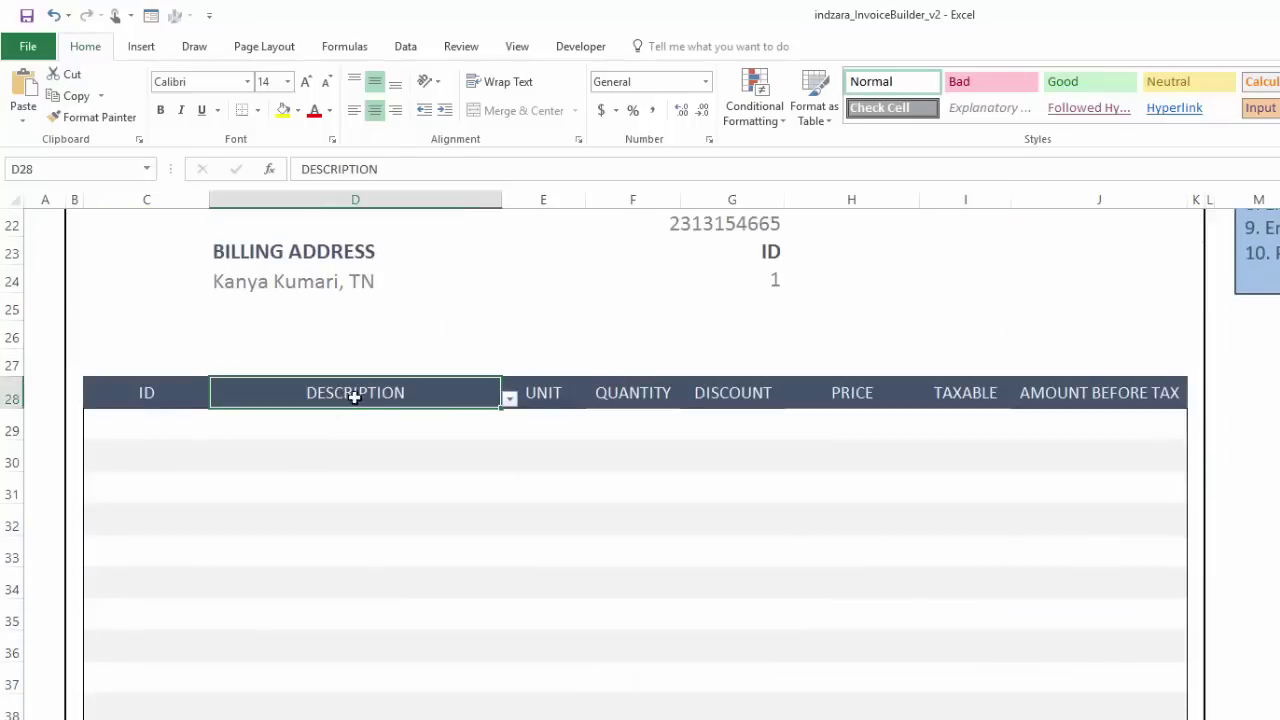
{"action": "left_click", "coordinate": [510, 399]}
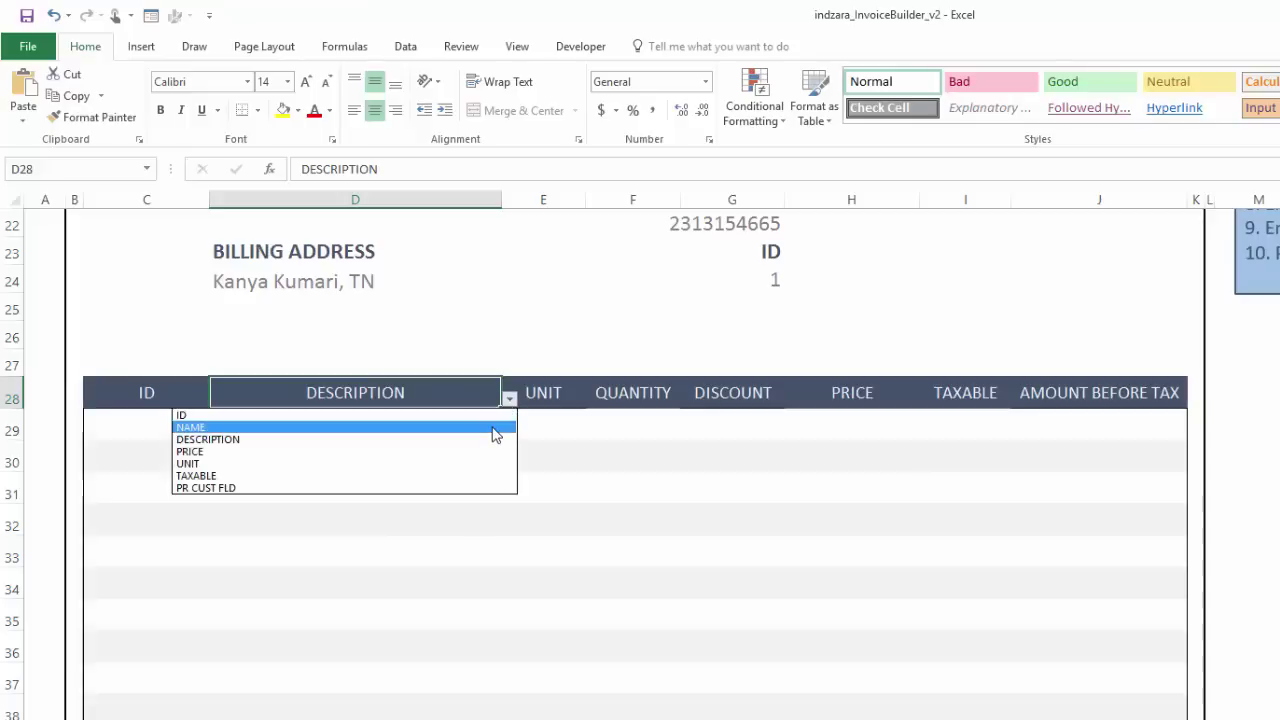
{"action": "left_click", "coordinate": [490, 427]}
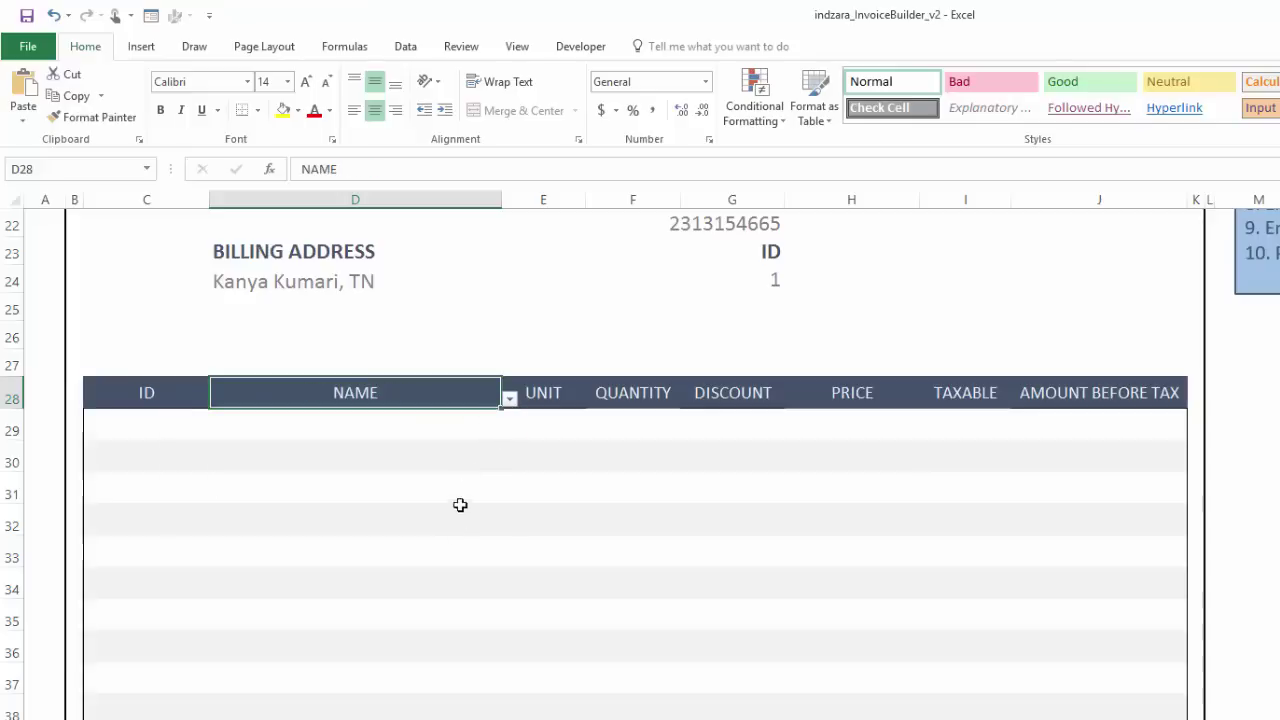
{"action": "left_click", "coordinate": [511, 402]}
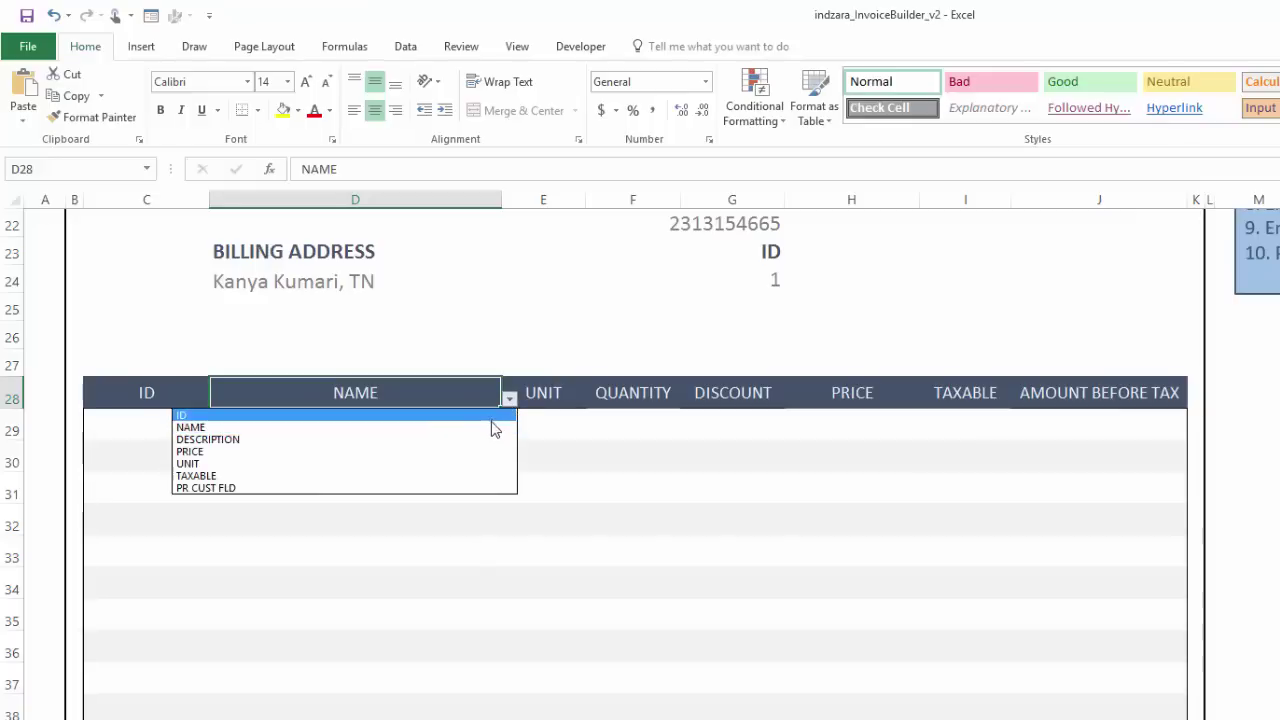
{"action": "left_click", "coordinate": [492, 440]}
{"action": "left_click", "coordinate": [538, 398]}
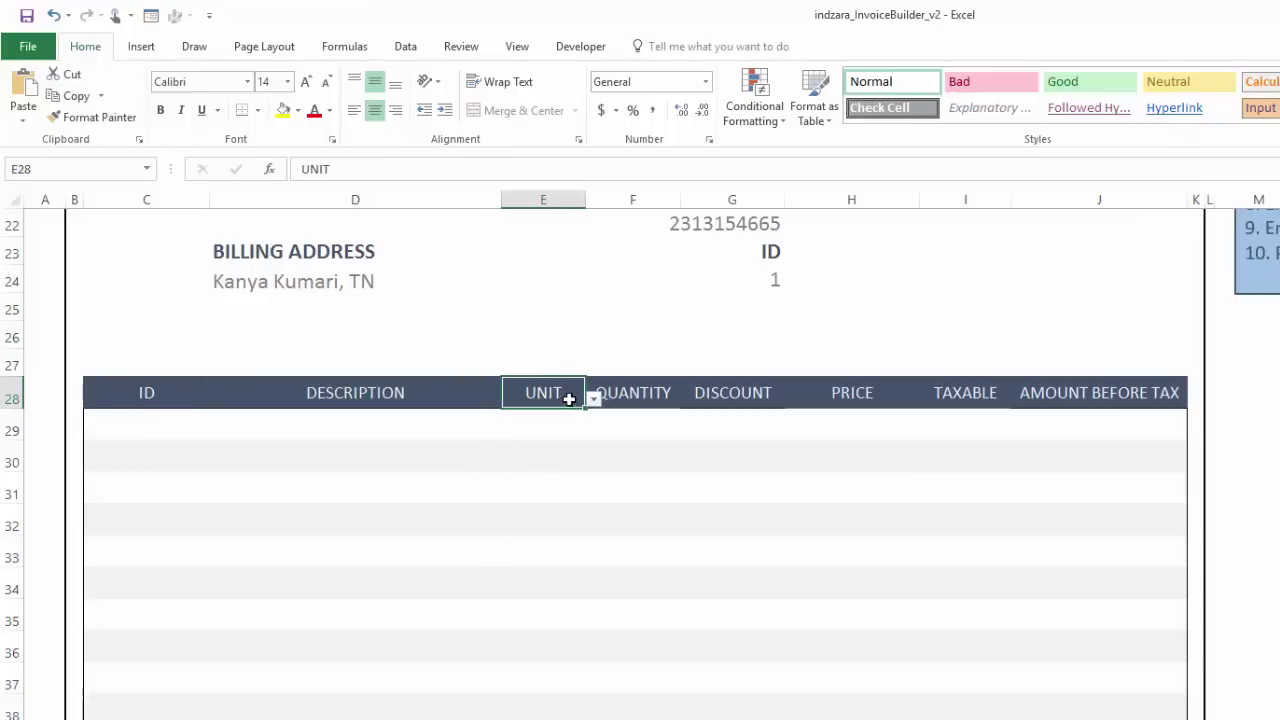
Check the QUANTITY and DISCOUNT headings and scroll down to the totals.
{"action": "left_click", "coordinate": [646, 393]}
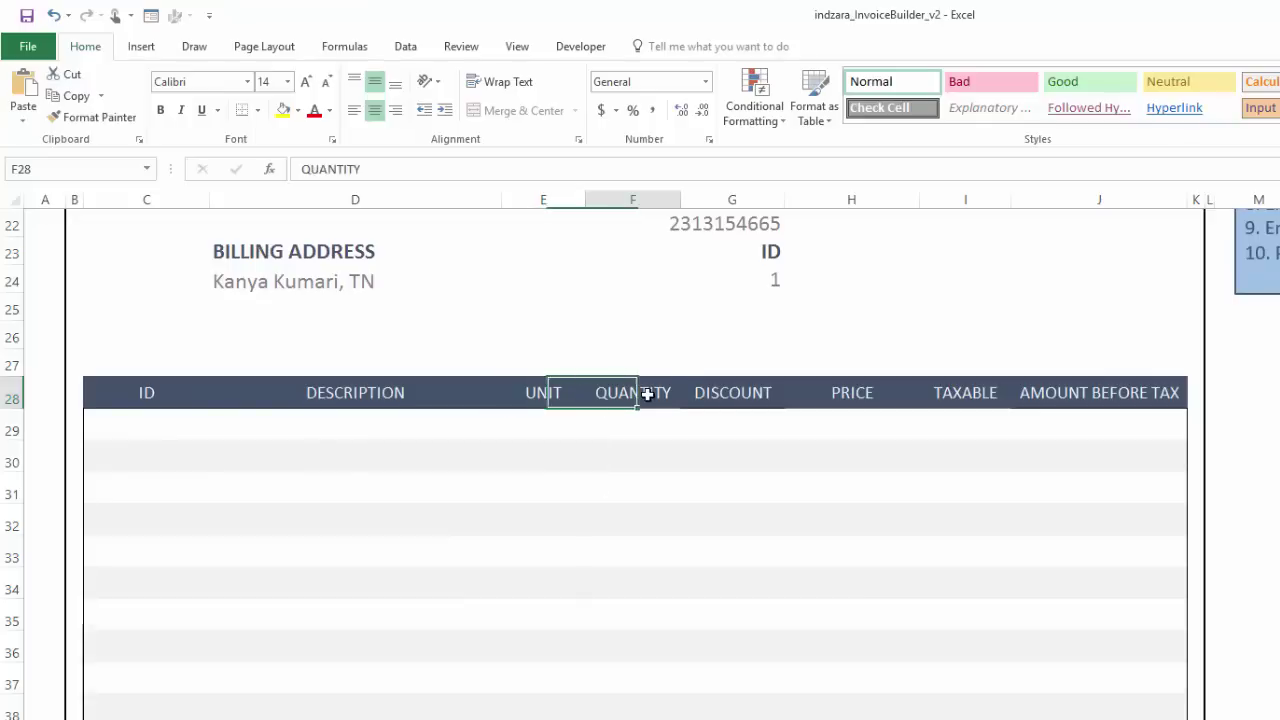
{"action": "left_click", "coordinate": [739, 397]}
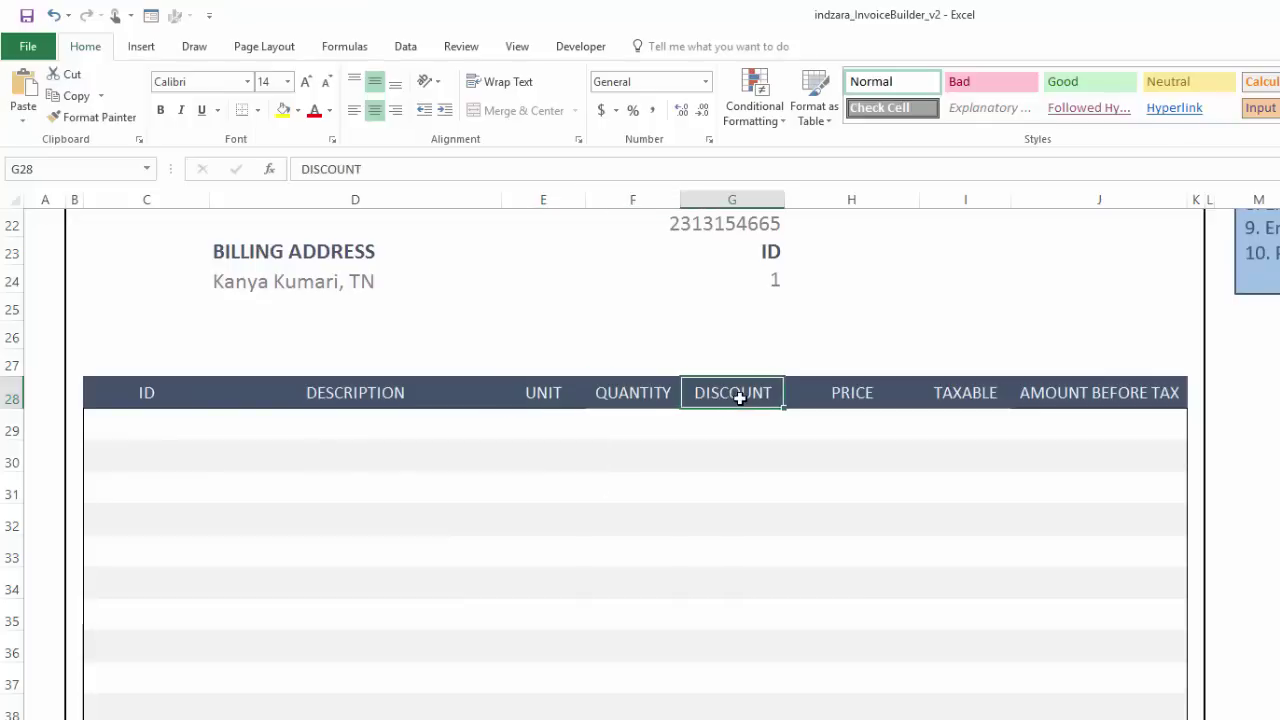
{"action": "left_click", "coordinate": [655, 422]}
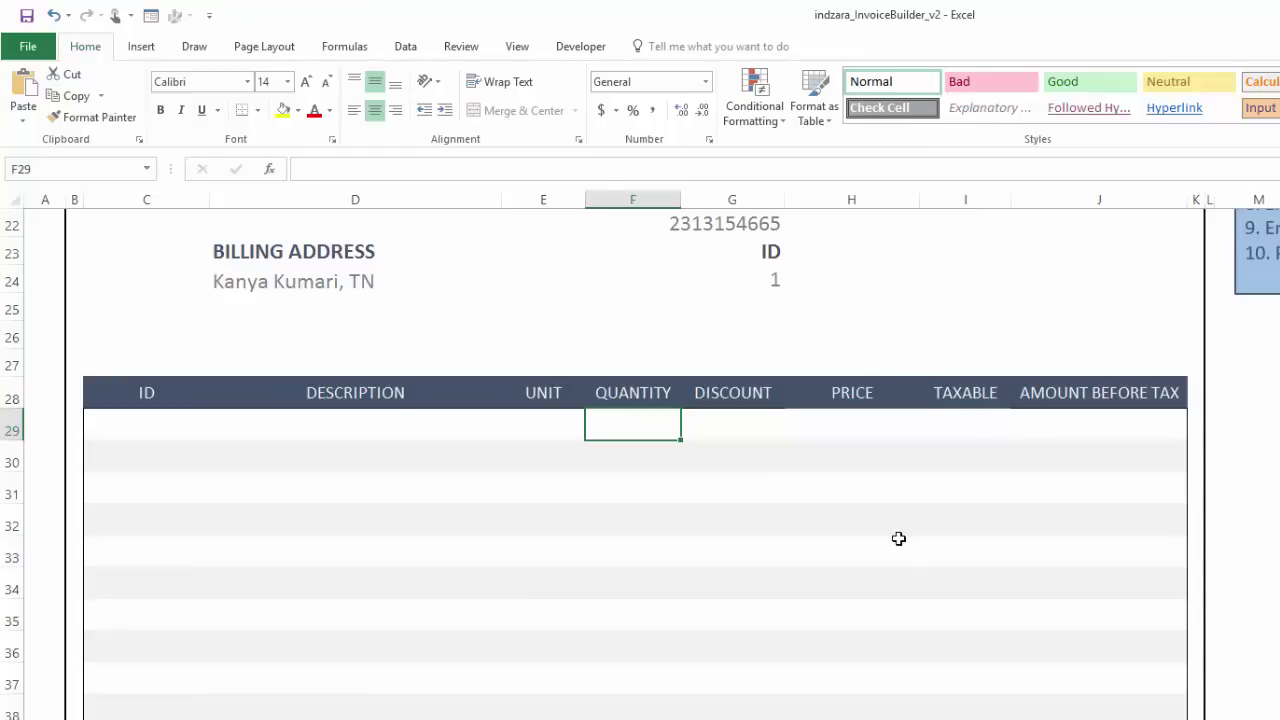
{"action": "scroll", "coordinate": [898, 538], "scroll_direction": "up", "scroll_amount": 2}
{"action": "scroll", "coordinate": [898, 538], "scroll_direction": "down", "scroll_amount": 5}
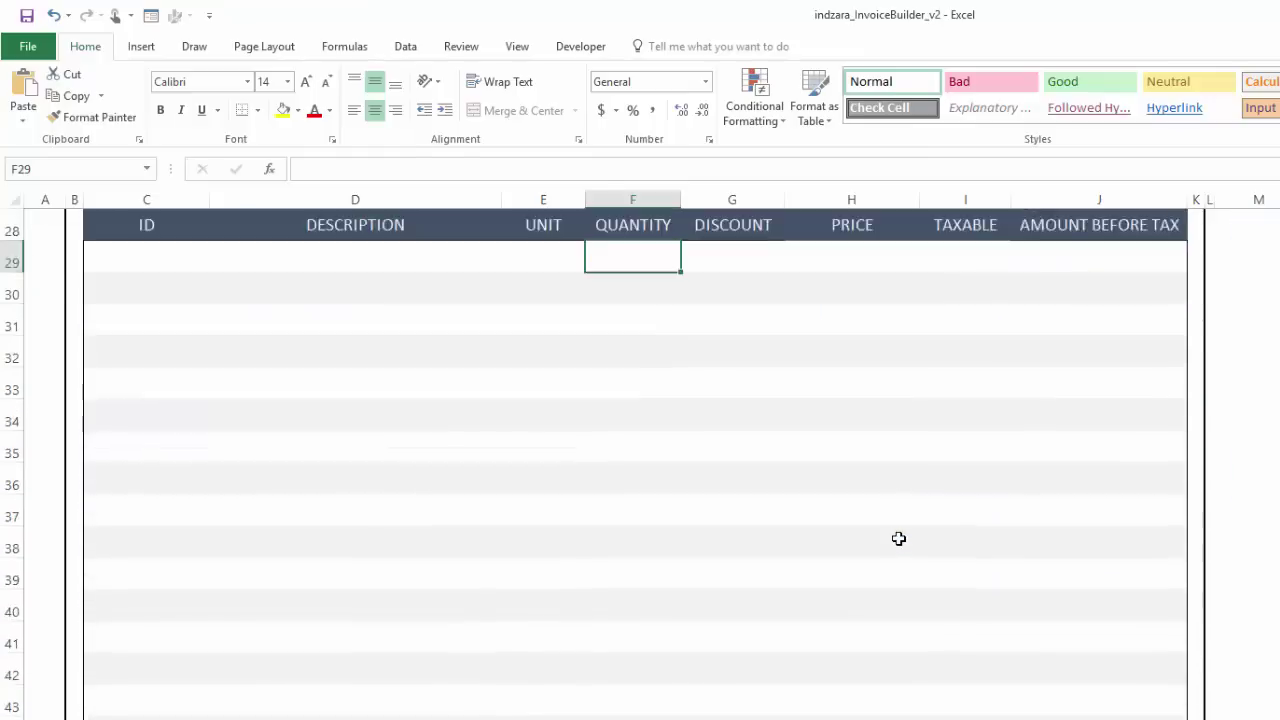
{"action": "scroll", "coordinate": [898, 538], "scroll_direction": "down", "scroll_amount": 3}
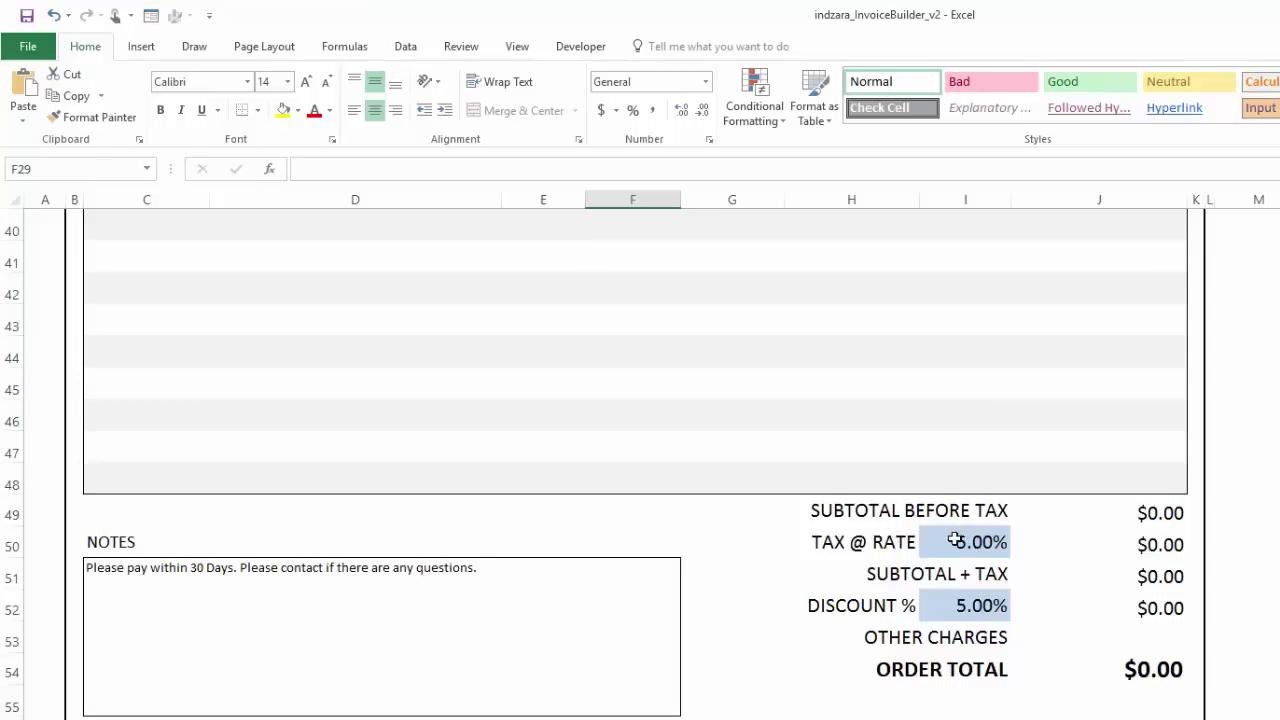
Raise the tax rate in I50 to 10%.
{"action": "left_click", "coordinate": [955, 541]}
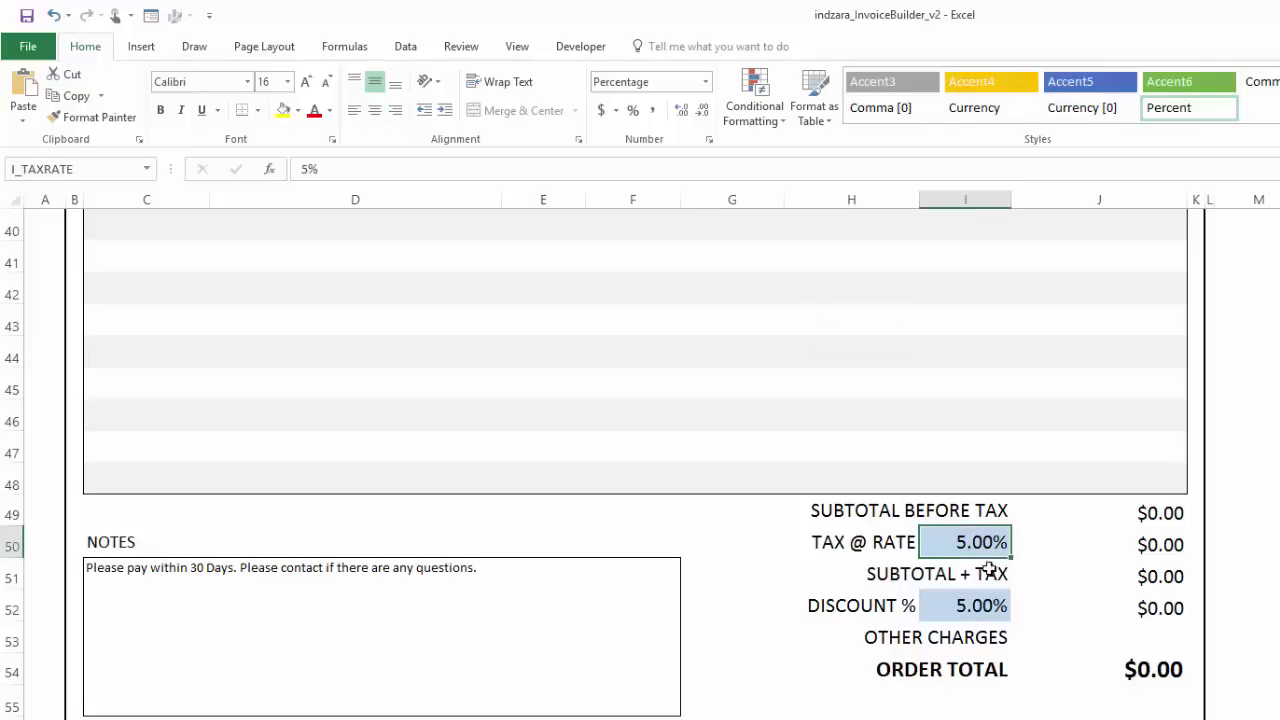
{"action": "type", "text": "10"}
{"action": "key", "text": "Return"}
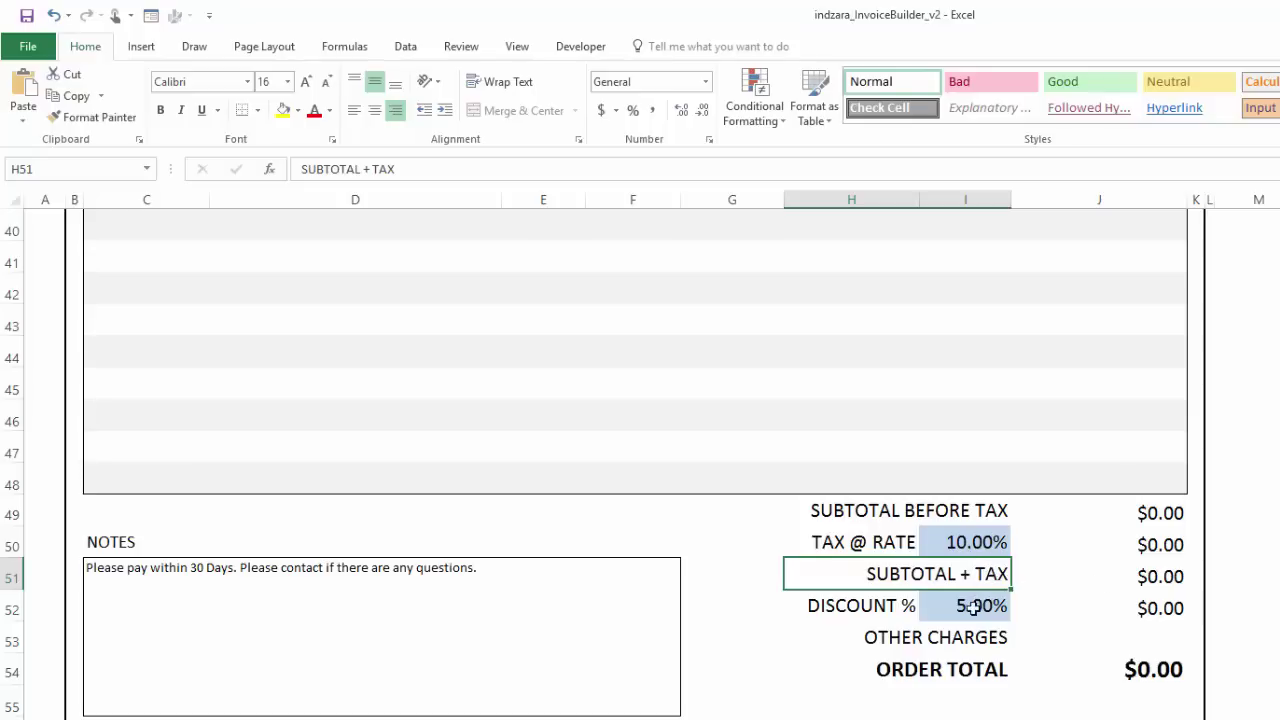
Clear the DISCOUNT % label and its value, keeping the OTHER CHARGES label.
{"action": "left_click", "coordinate": [892, 606]}
{"action": "key", "text": "Delete"}
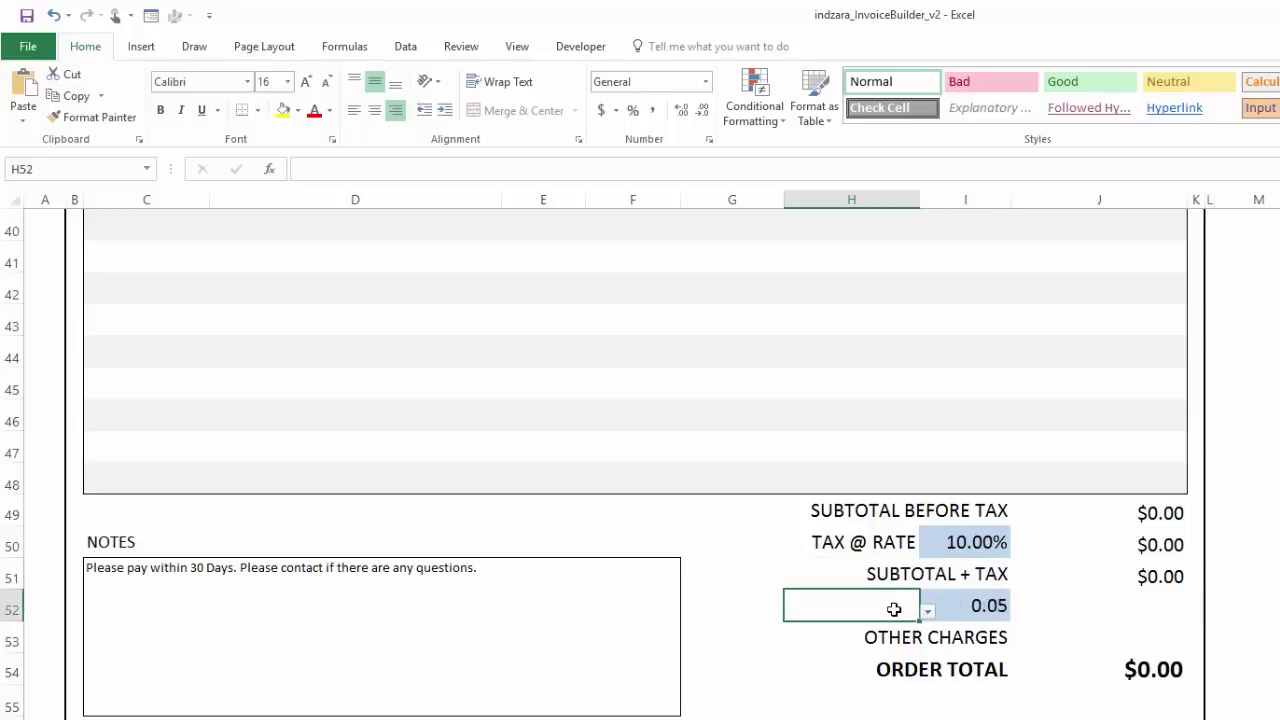
{"action": "key", "text": "Tab"}
{"action": "key", "text": "Delete"}
{"action": "key", "text": "Return"}
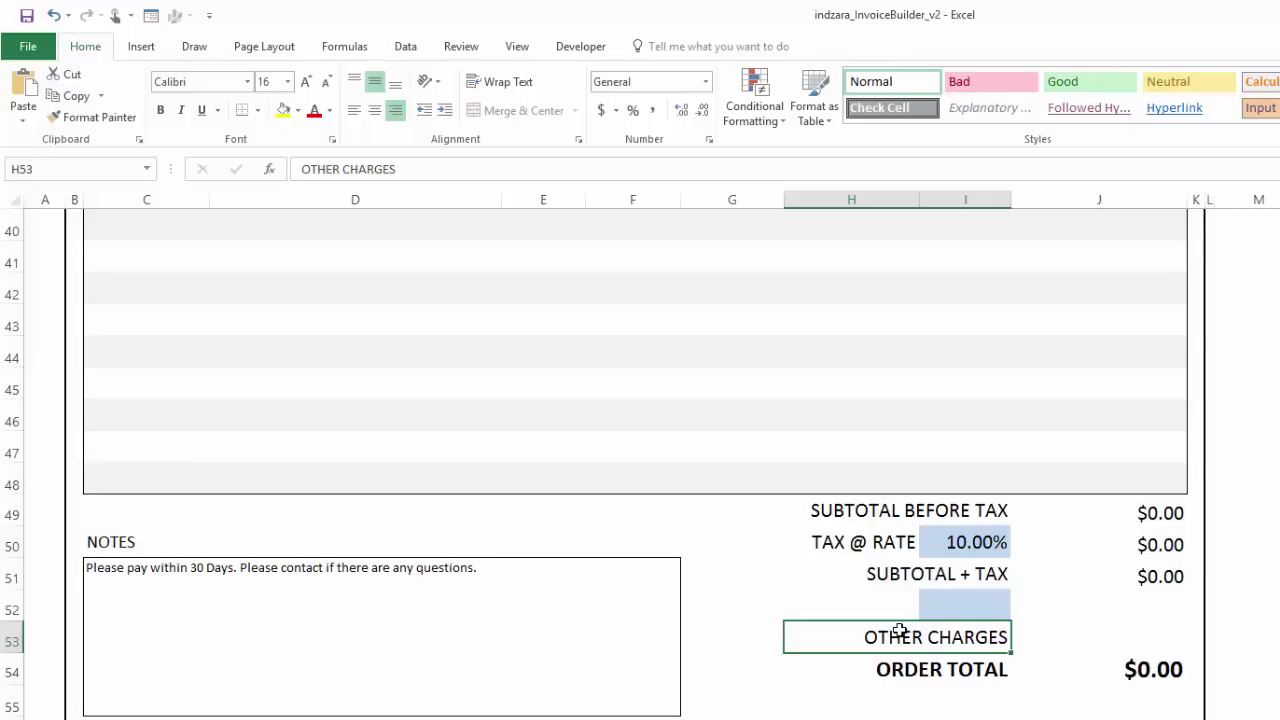
{"action": "key", "text": "Delete"}
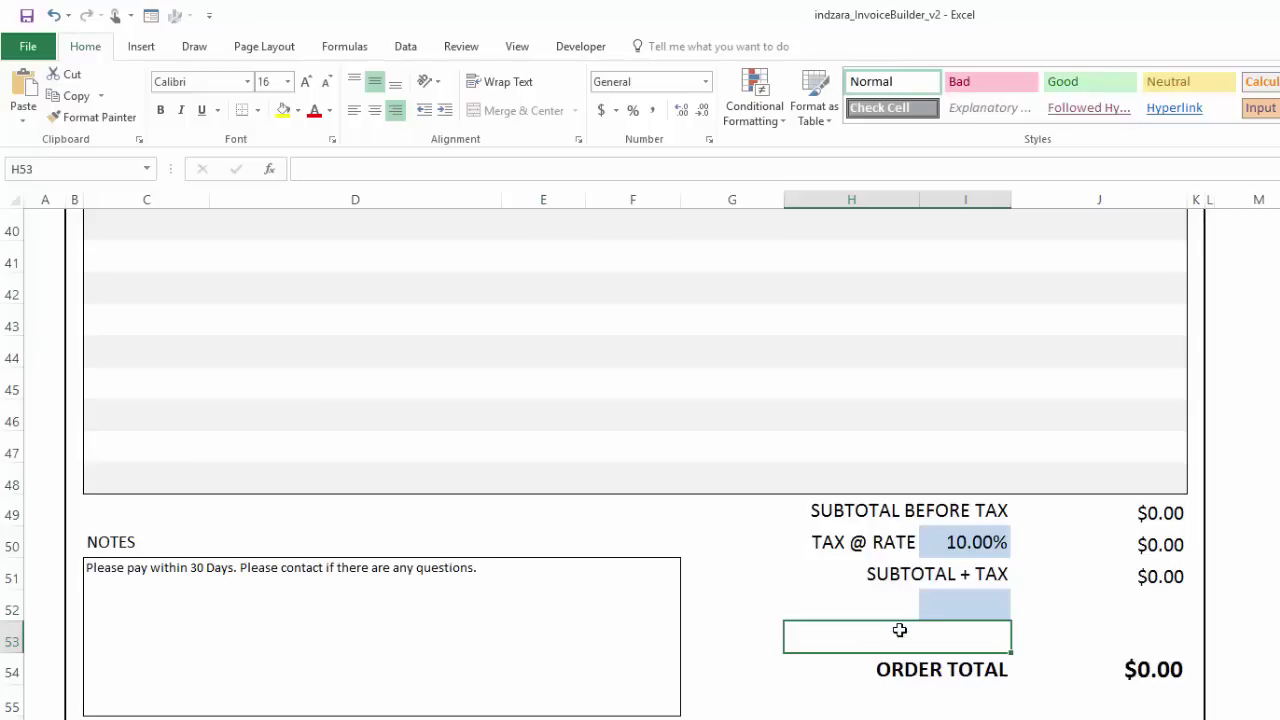
{"action": "key", "text": "ctrl+z"}
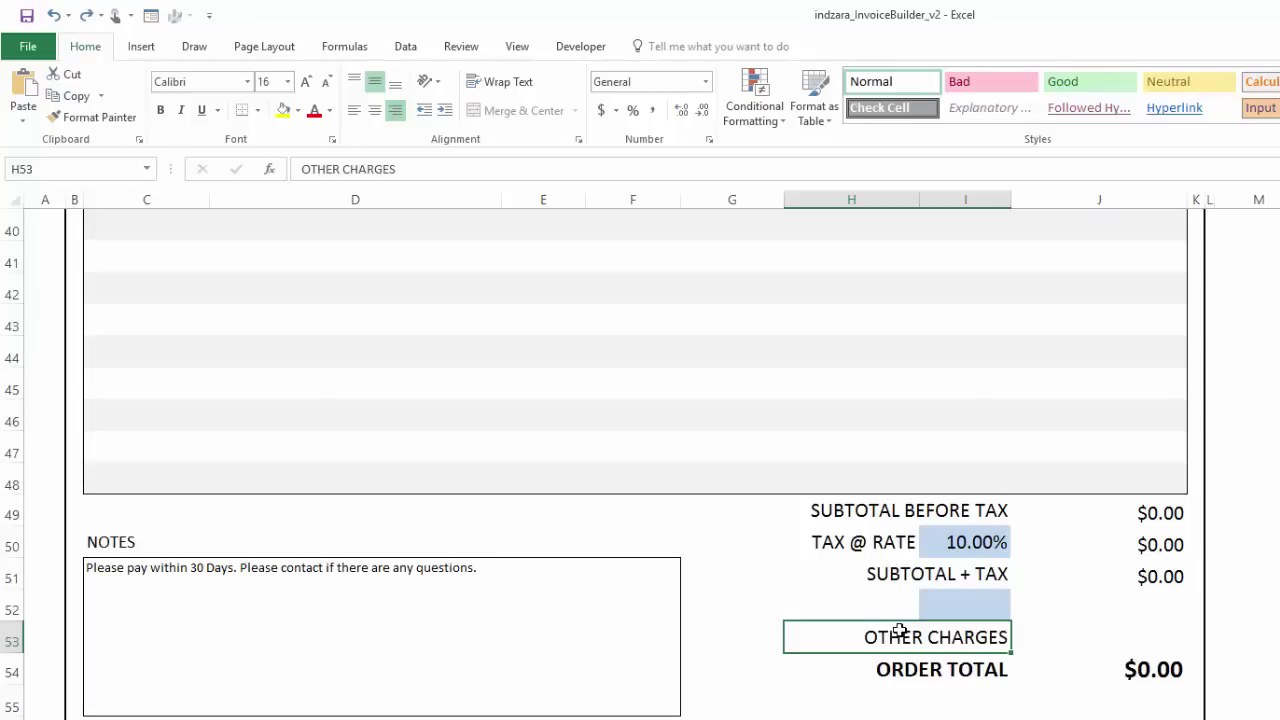
Switch the discount type to DISCOUNT AMT and enter a flat discount of 50.
{"action": "left_click", "coordinate": [891, 611]}
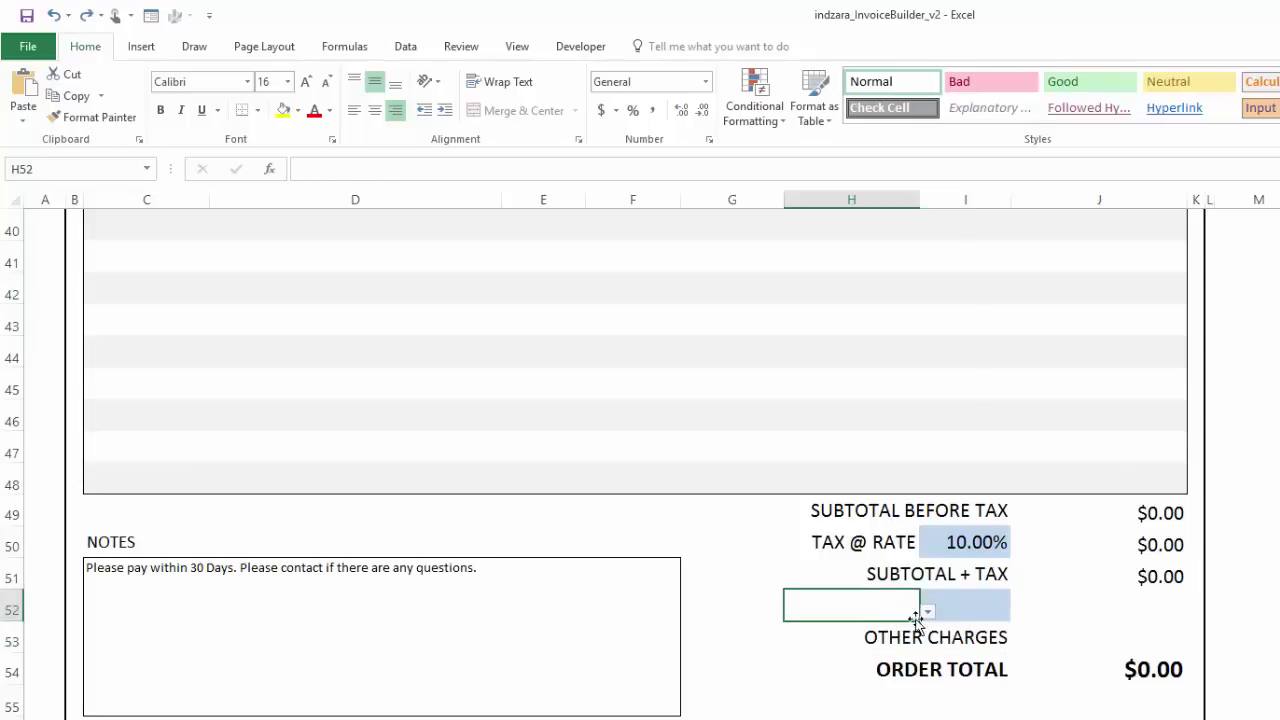
{"action": "left_click", "coordinate": [928, 611]}
{"action": "left_click", "coordinate": [903, 625]}
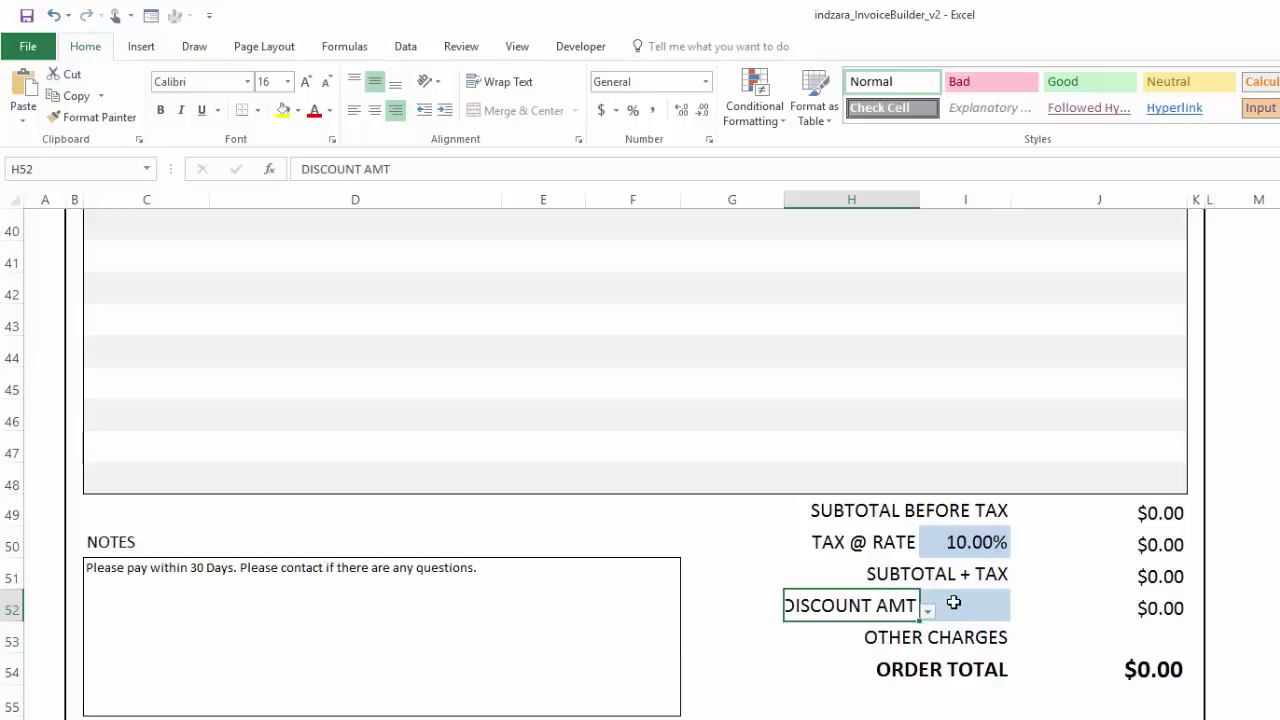
{"action": "left_click", "coordinate": [958, 604]}
{"action": "type", "text": "5"}
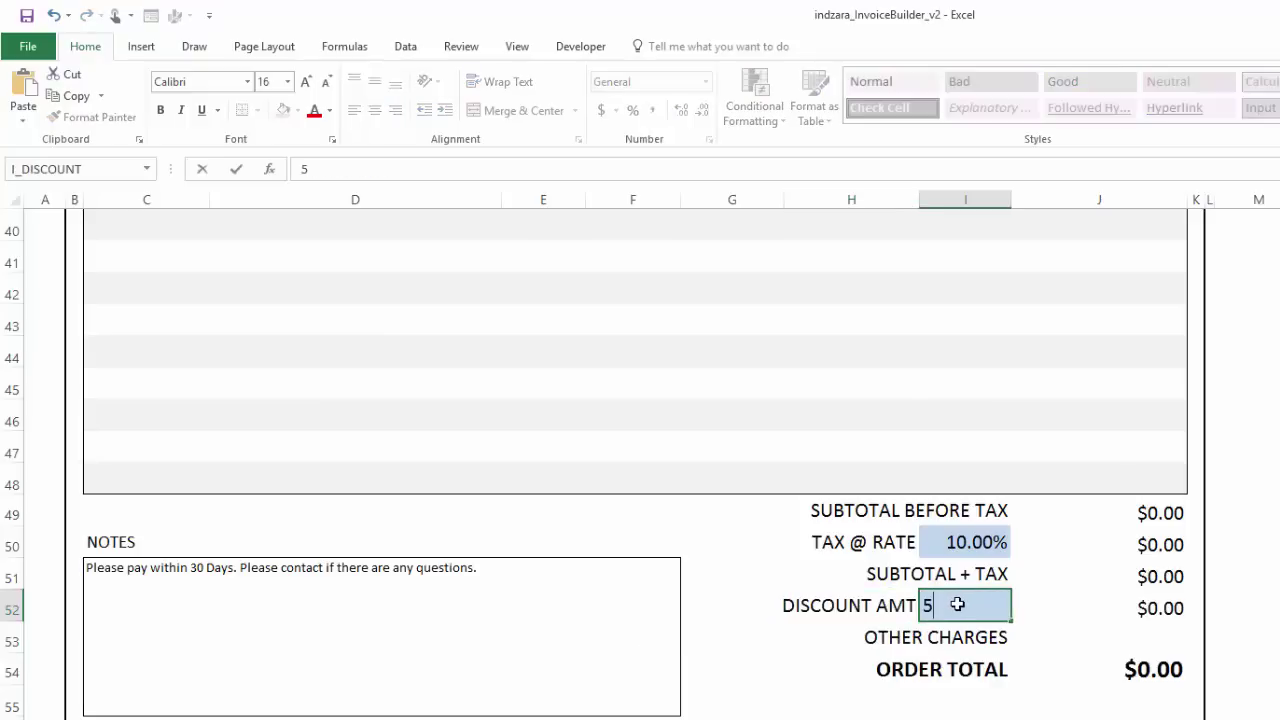
{"action": "type", "text": "0"}
{"action": "key", "text": "Return"}
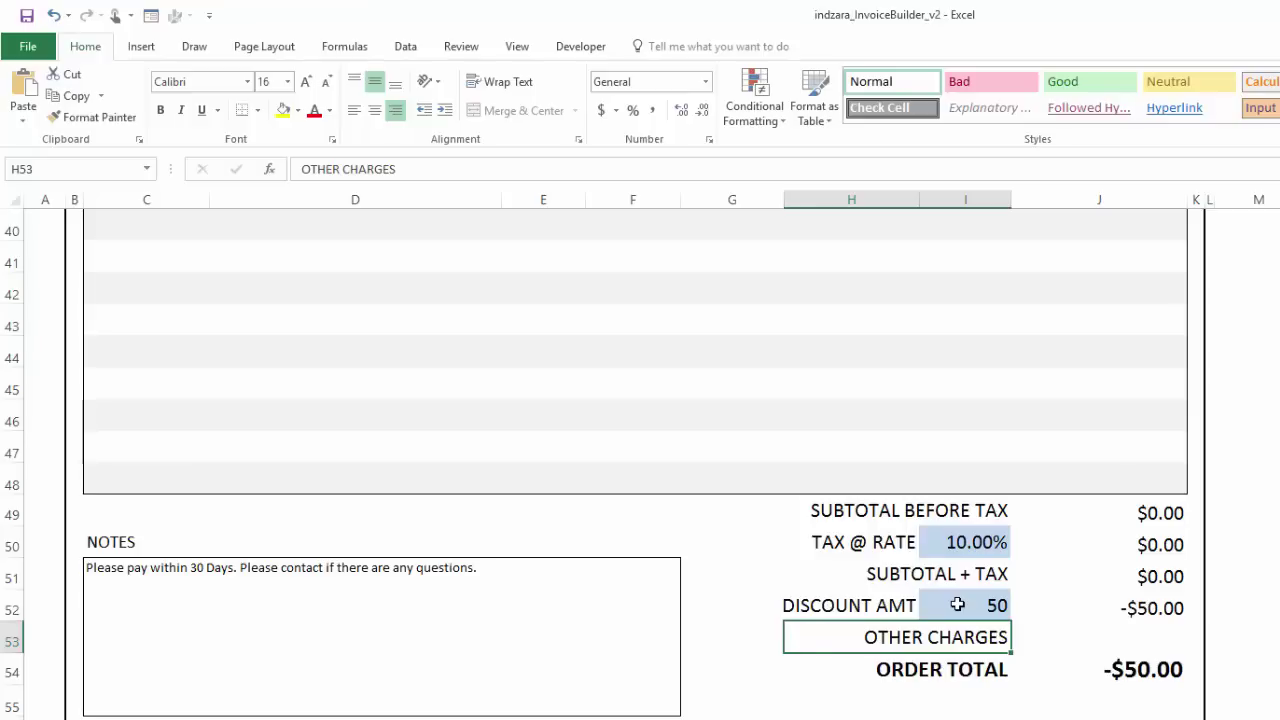
{"action": "left_click", "coordinate": [397, 606]}
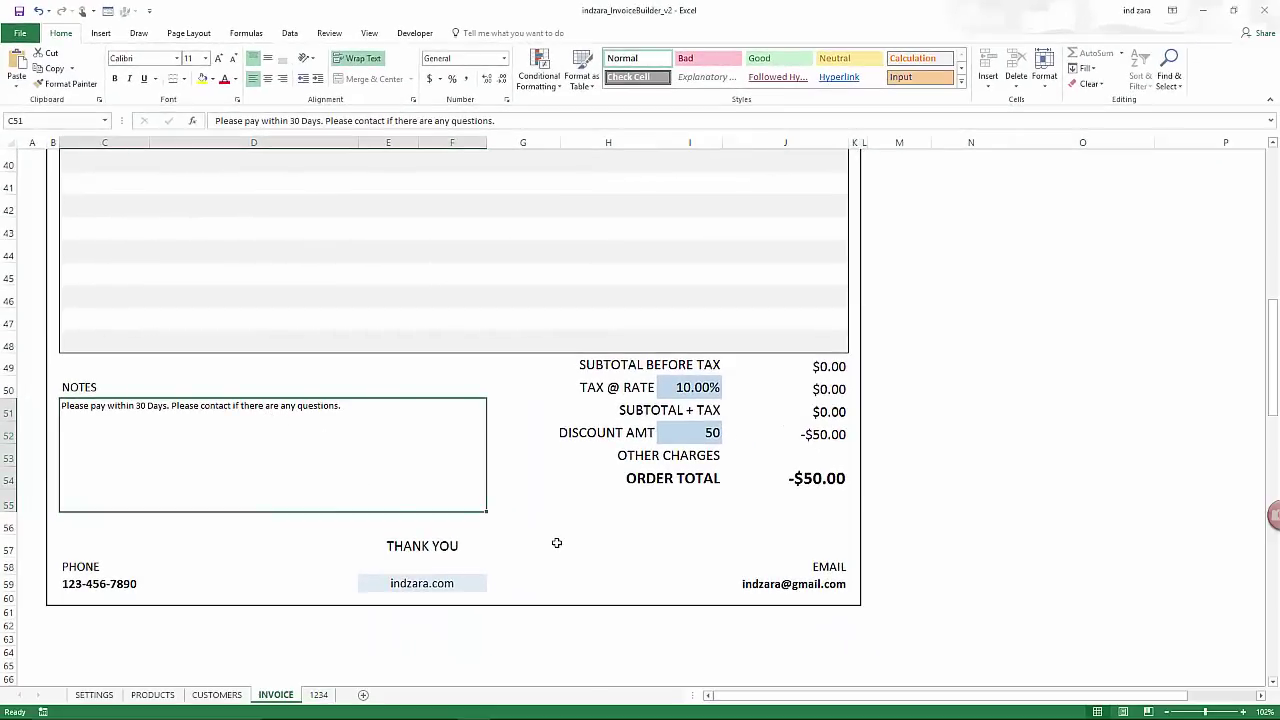
{"action": "left_click", "coordinate": [557, 543]}
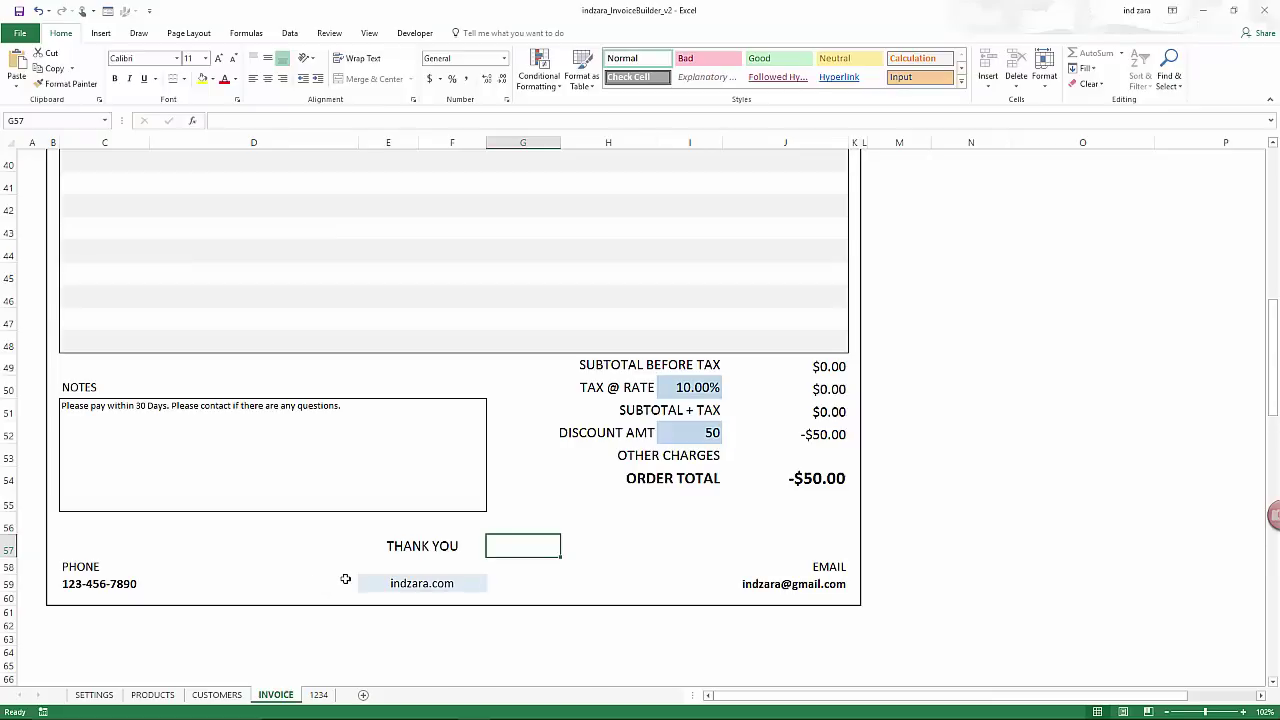
{"action": "scroll", "coordinate": [345, 579], "scroll_direction": "up", "scroll_amount": 13}
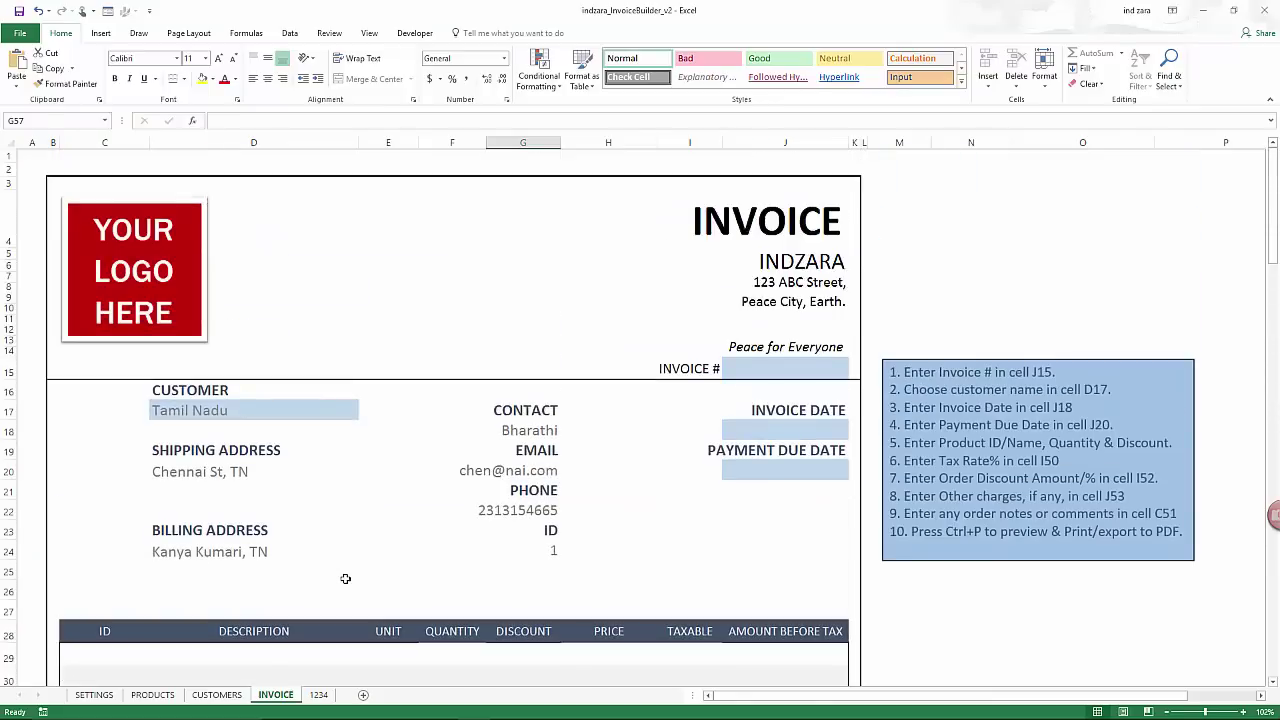
{"action": "mouse_move", "coordinate": [352, 187]}
{"action": "left_mouse_down"}
{"action": "mouse_move", "coordinate": [650, 245]}
{"action": "mouse_move", "coordinate": [678, 344]}
{"action": "mouse_move", "coordinate": [648, 330]}
{"action": "left_mouse_up"}
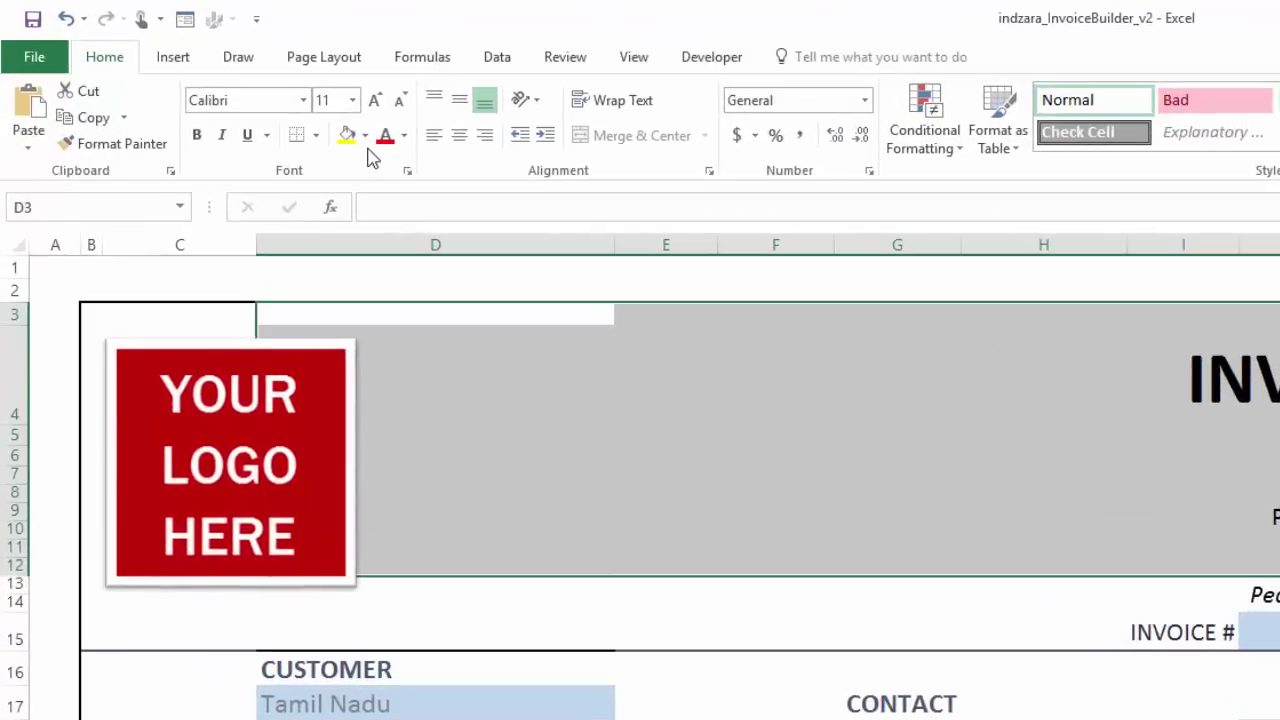
{"action": "left_click", "coordinate": [365, 135]}
{"action": "left_click", "coordinate": [440, 11]}
{"action": "left_click", "coordinate": [1203, 410]}
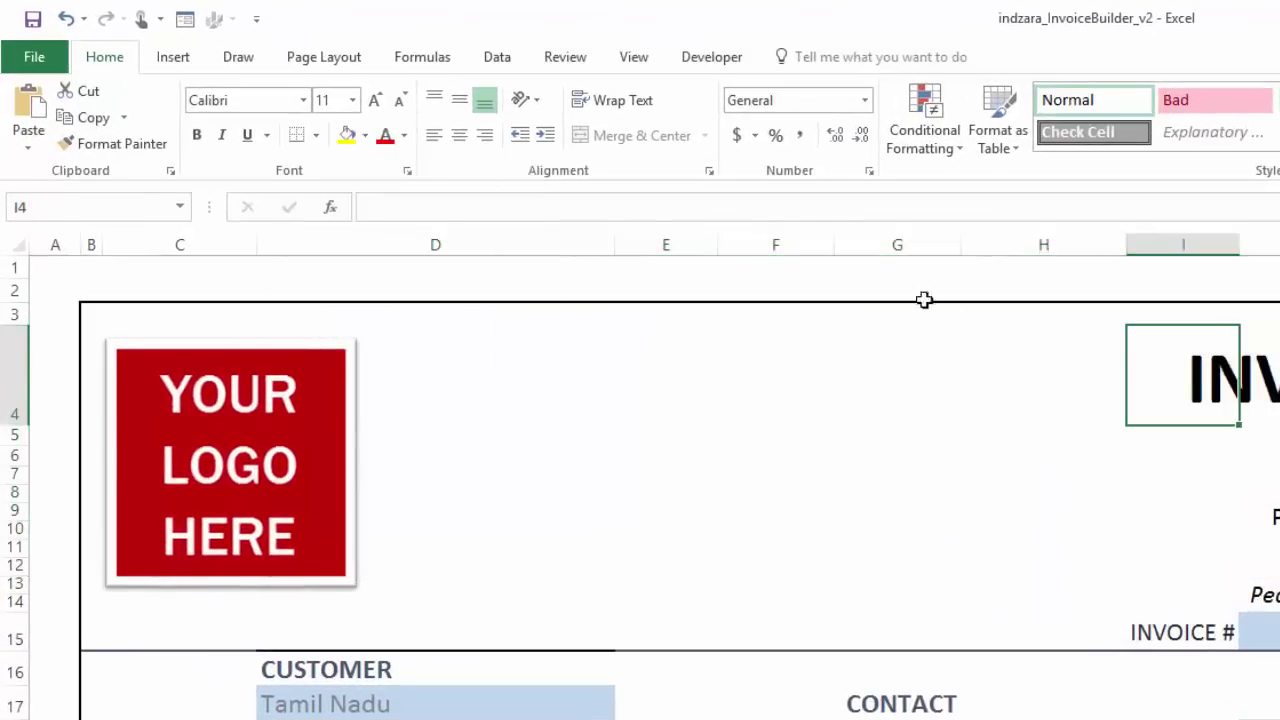
{"action": "left_click", "coordinate": [1260, 378]}
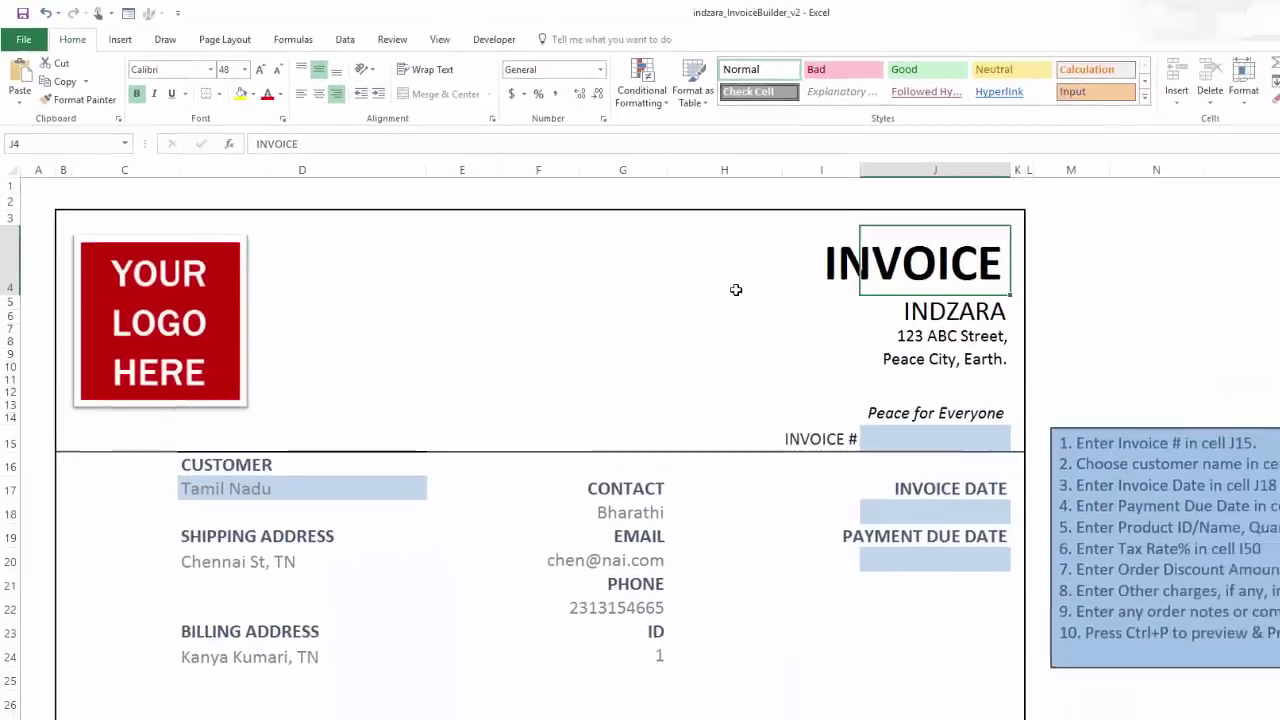
{"action": "scroll", "coordinate": [736, 290], "scroll_direction": "down", "scroll_amount": 7}
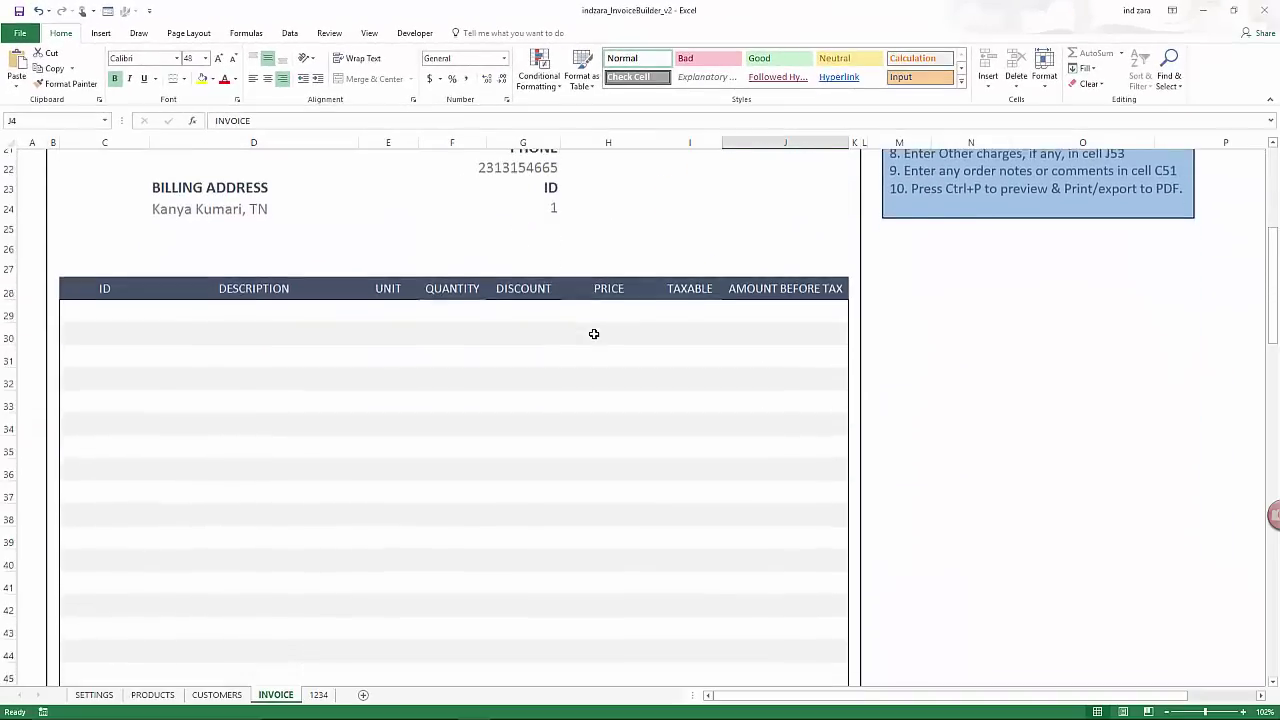
{"action": "scroll", "coordinate": [593, 333], "scroll_direction": "up", "scroll_amount": 7}
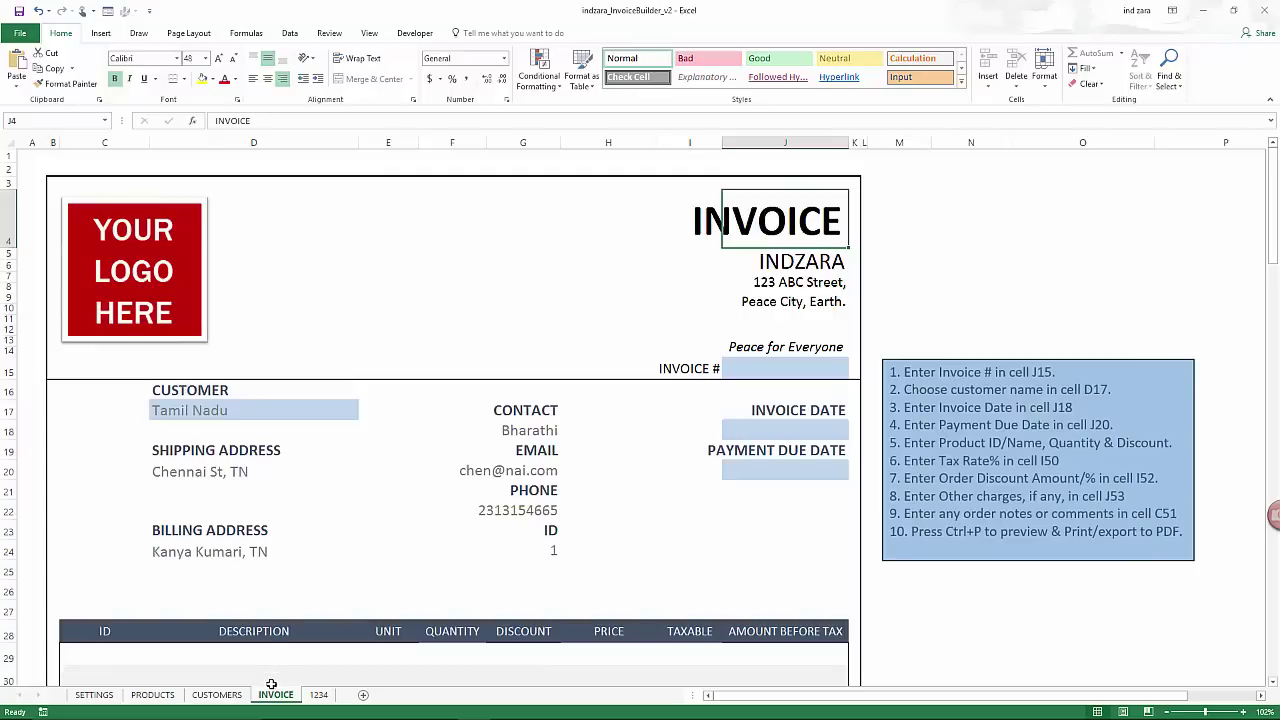
{"action": "left_click", "coordinate": [274, 414]}
Clear the customer name from D17 to leave a blank template.
{"action": "key", "text": "Delete"}
{"action": "scroll", "coordinate": [351, 460], "scroll_direction": "down", "scroll_amount": 1}
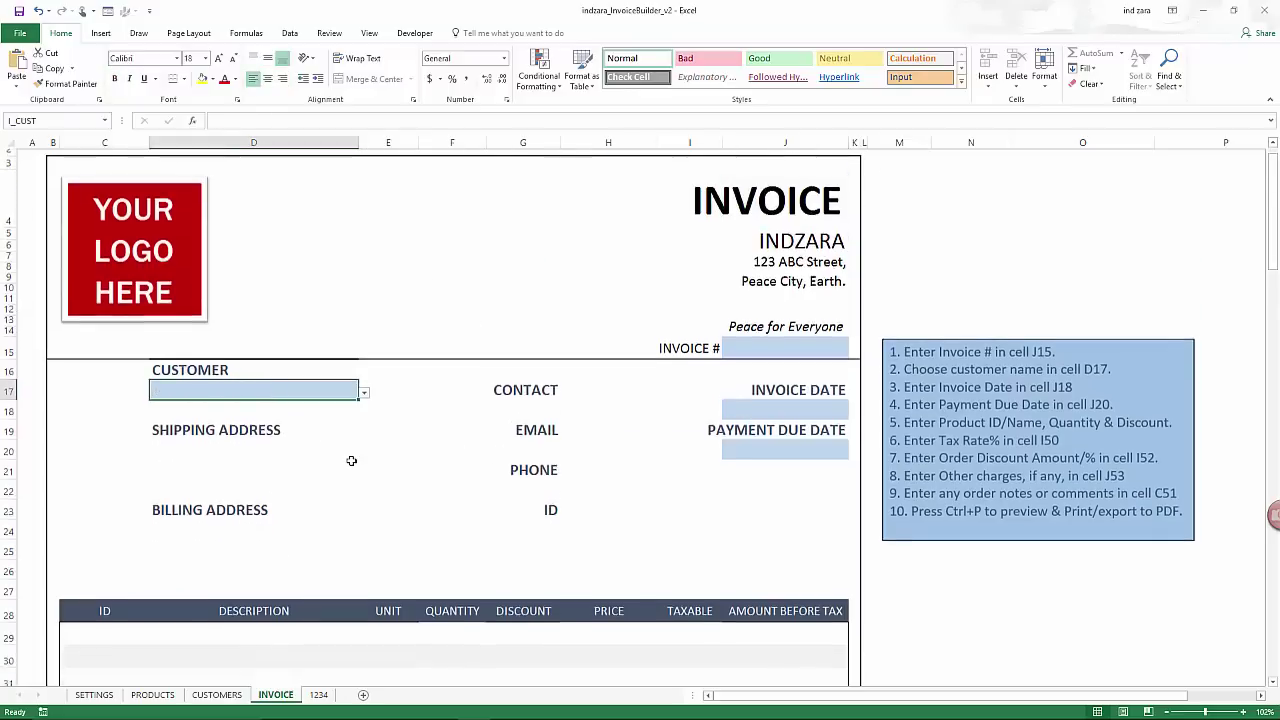
{"action": "scroll", "coordinate": [351, 460], "scroll_direction": "down", "scroll_amount": 15}
{"action": "scroll", "coordinate": [351, 457], "scroll_direction": "up", "scroll_amount": 13}
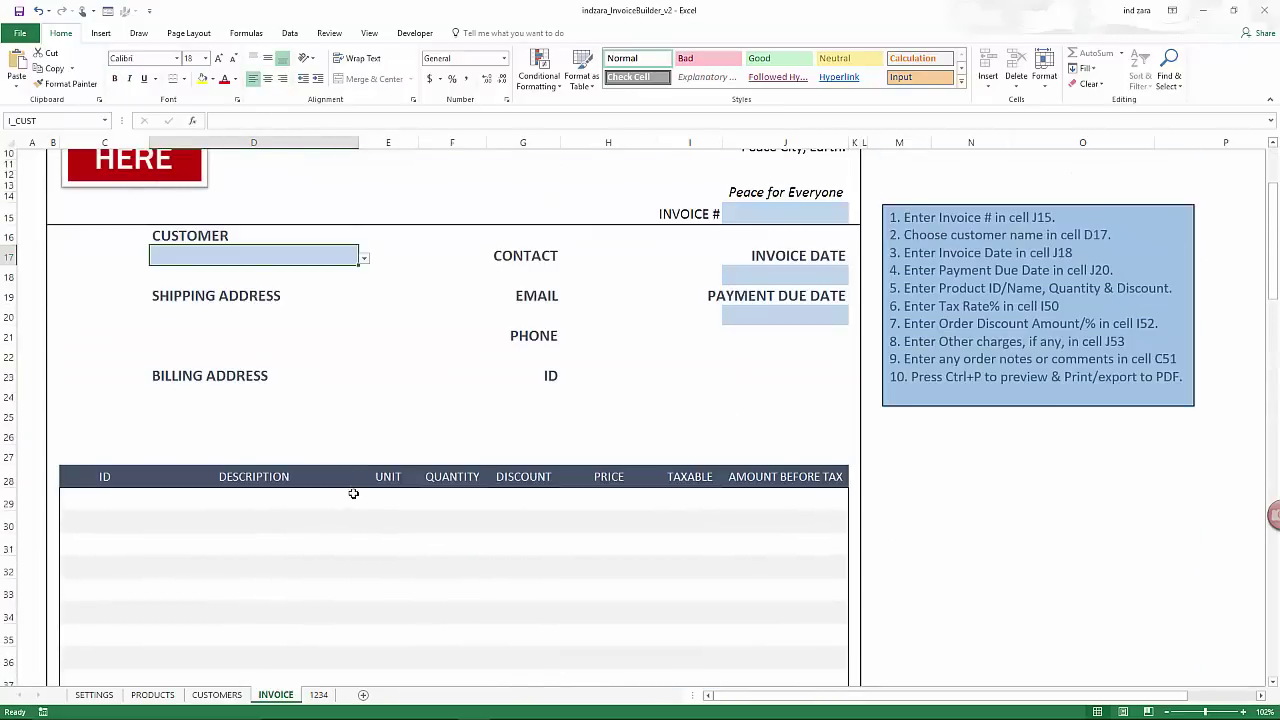
{"action": "scroll", "coordinate": [353, 494], "scroll_direction": "up", "scroll_amount": 3}
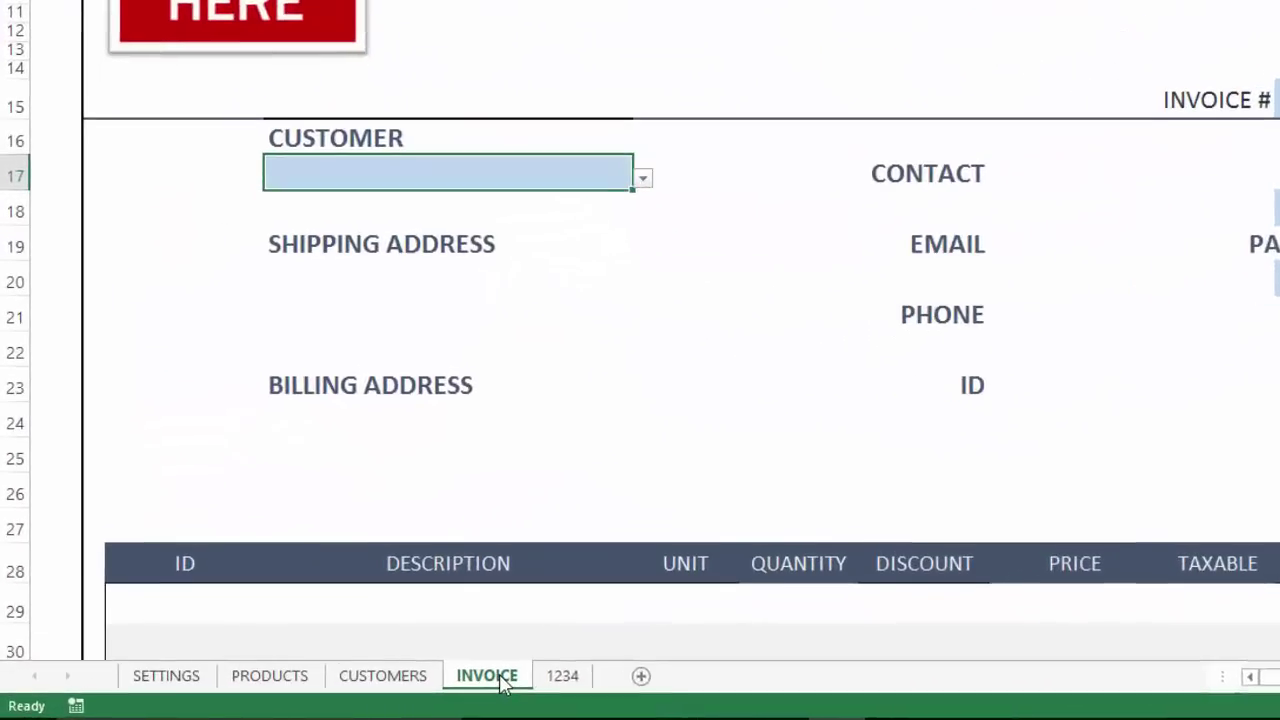
Copy the INVOICE sheet to the end of the workbook as INVOICE (2).
{"action": "right_click", "coordinate": [284, 696]}
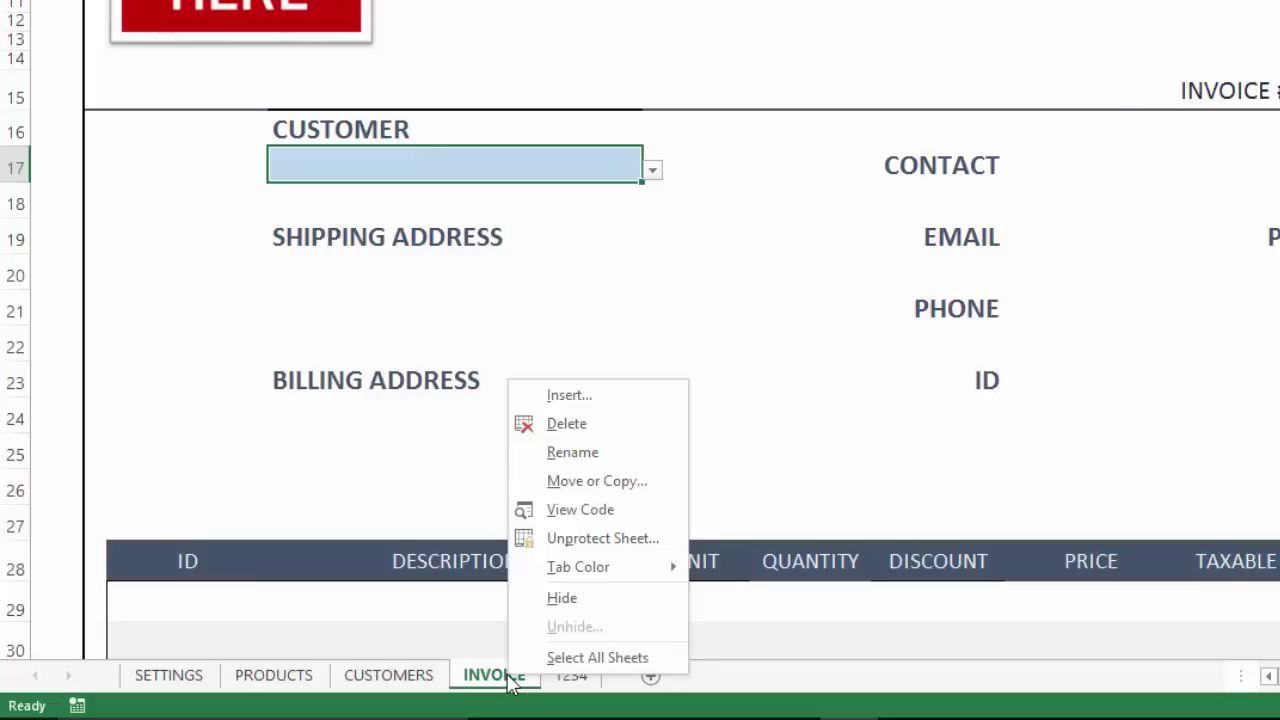
{"action": "left_click", "coordinate": [510, 680]}
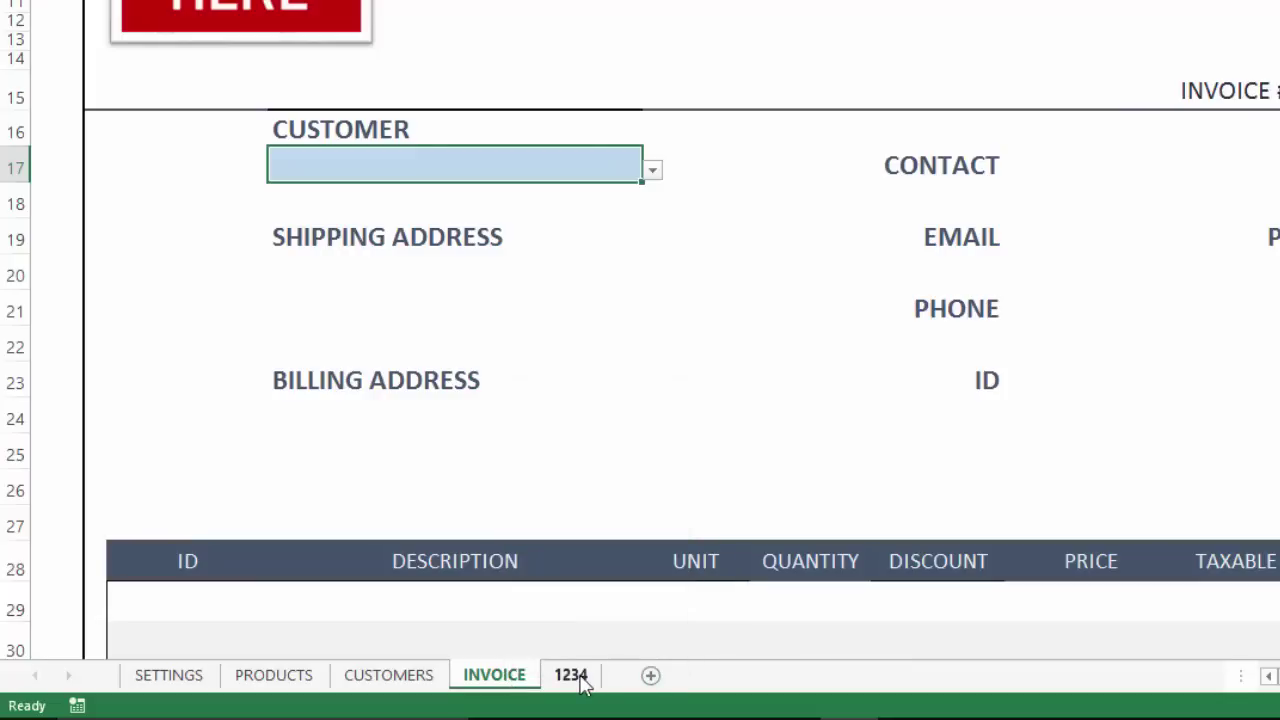
{"action": "right_click", "coordinate": [513, 676]}
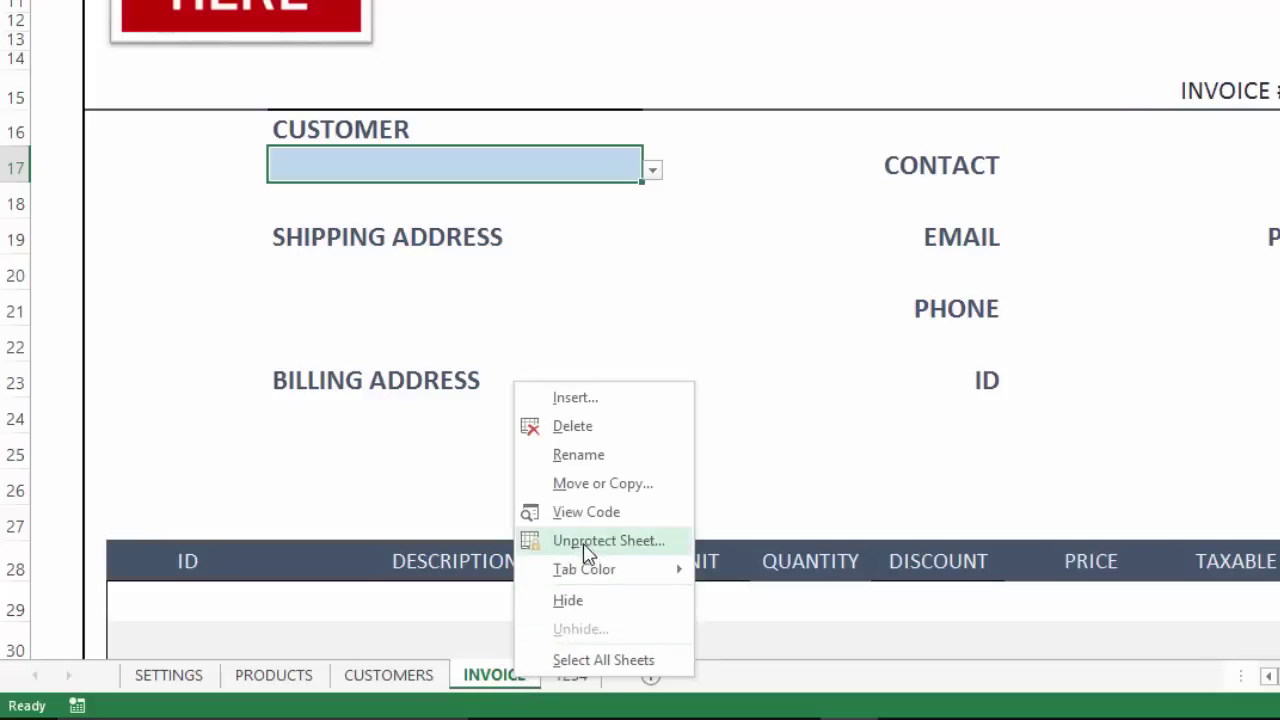
{"action": "left_click", "coordinate": [589, 487]}
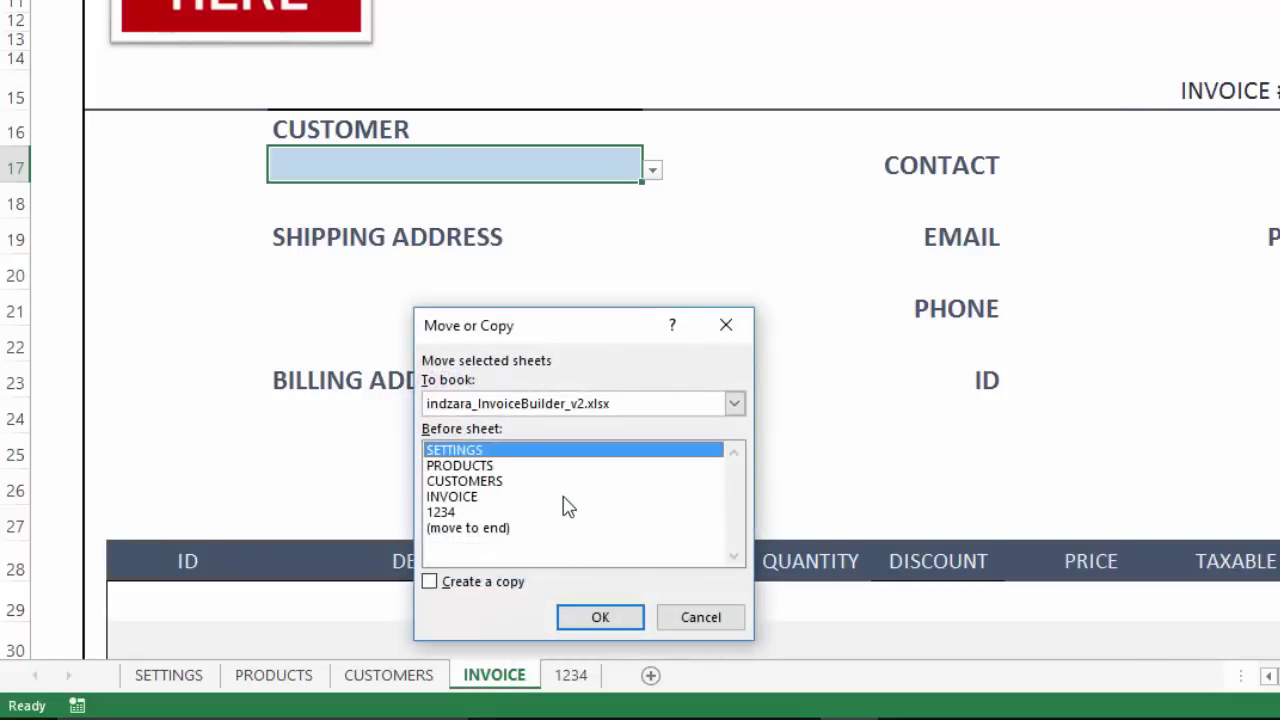
{"action": "left_click", "coordinate": [494, 538]}
{"action": "left_click", "coordinate": [488, 582]}
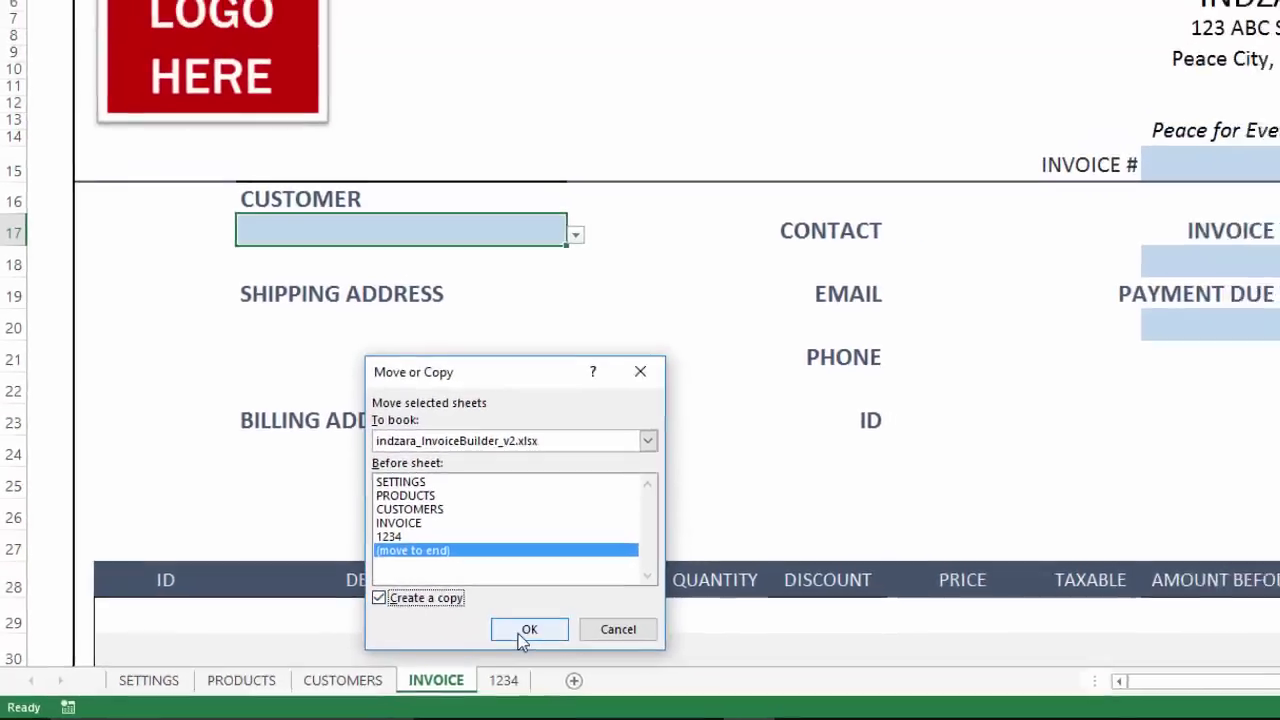
{"action": "left_click", "coordinate": [529, 629]}
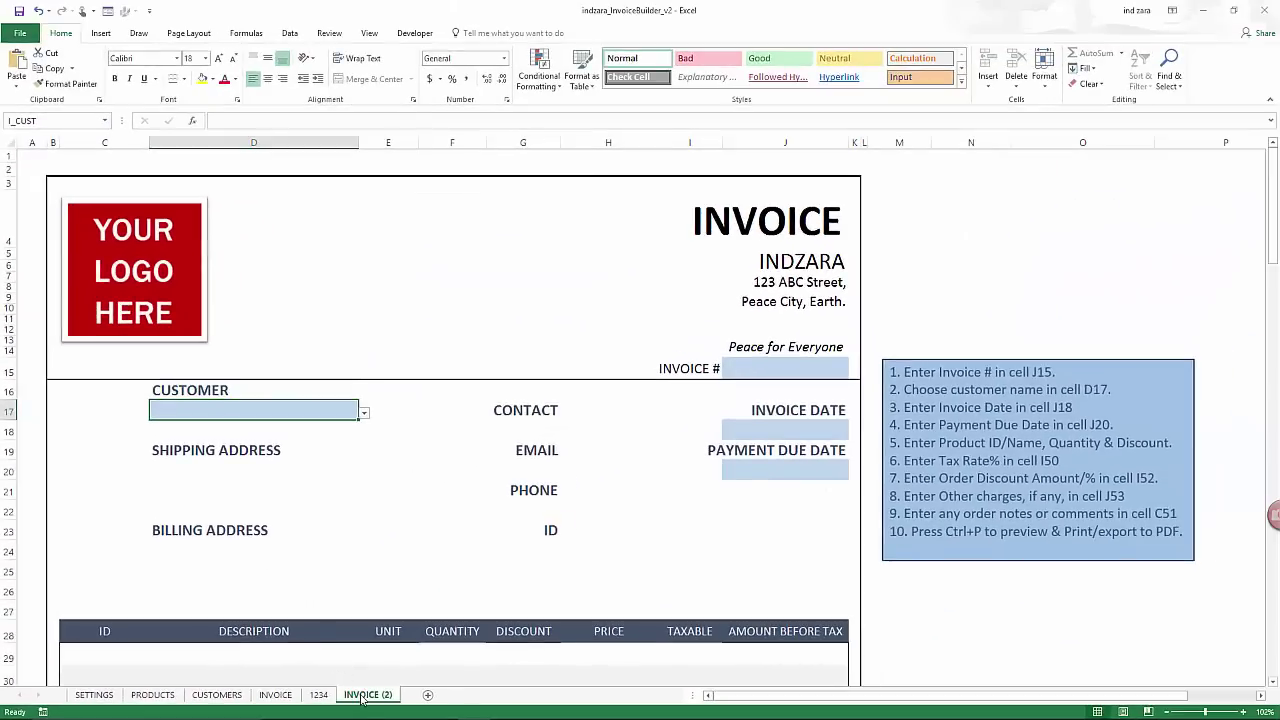
Enter invoice number 1 in J15.
{"action": "left_click", "coordinate": [786, 373]}
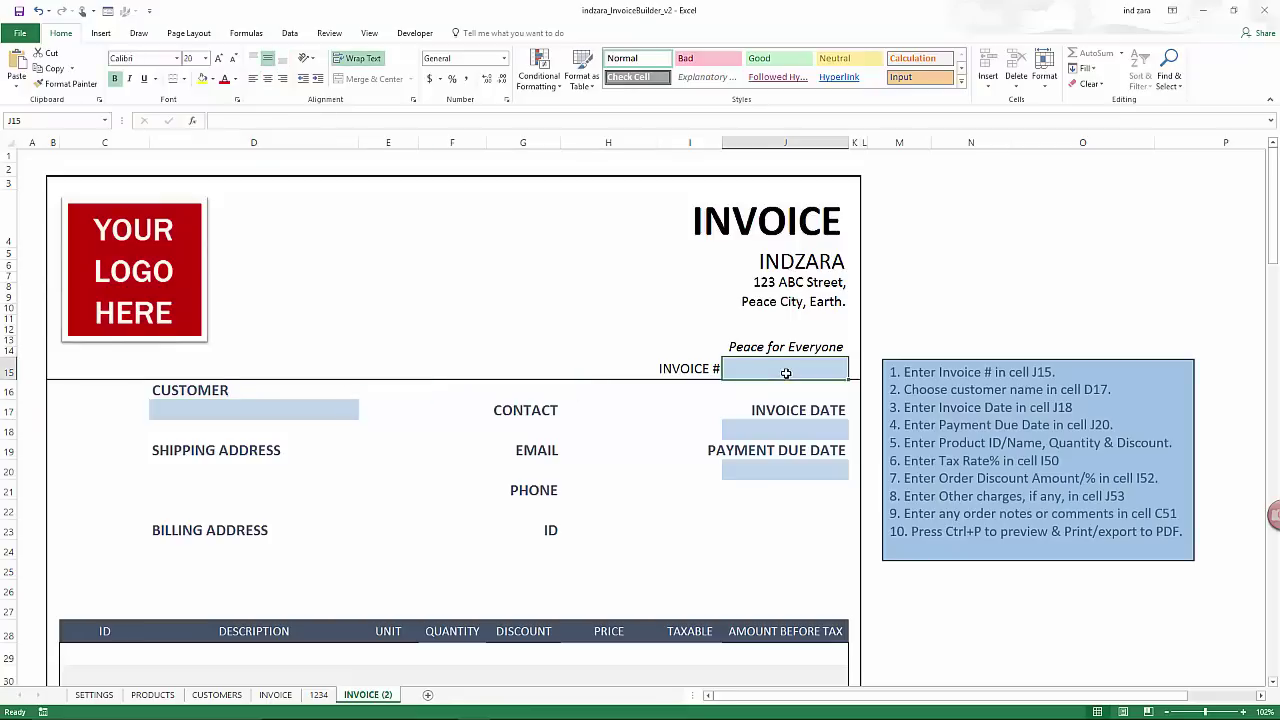
{"action": "type", "text": "1"}
{"action": "key", "text": "Return"}
{"action": "left_click", "coordinate": [789, 369]}
Rename the INVOICE (2) sheet to 1.
{"action": "left_click", "coordinate": [368, 695]}
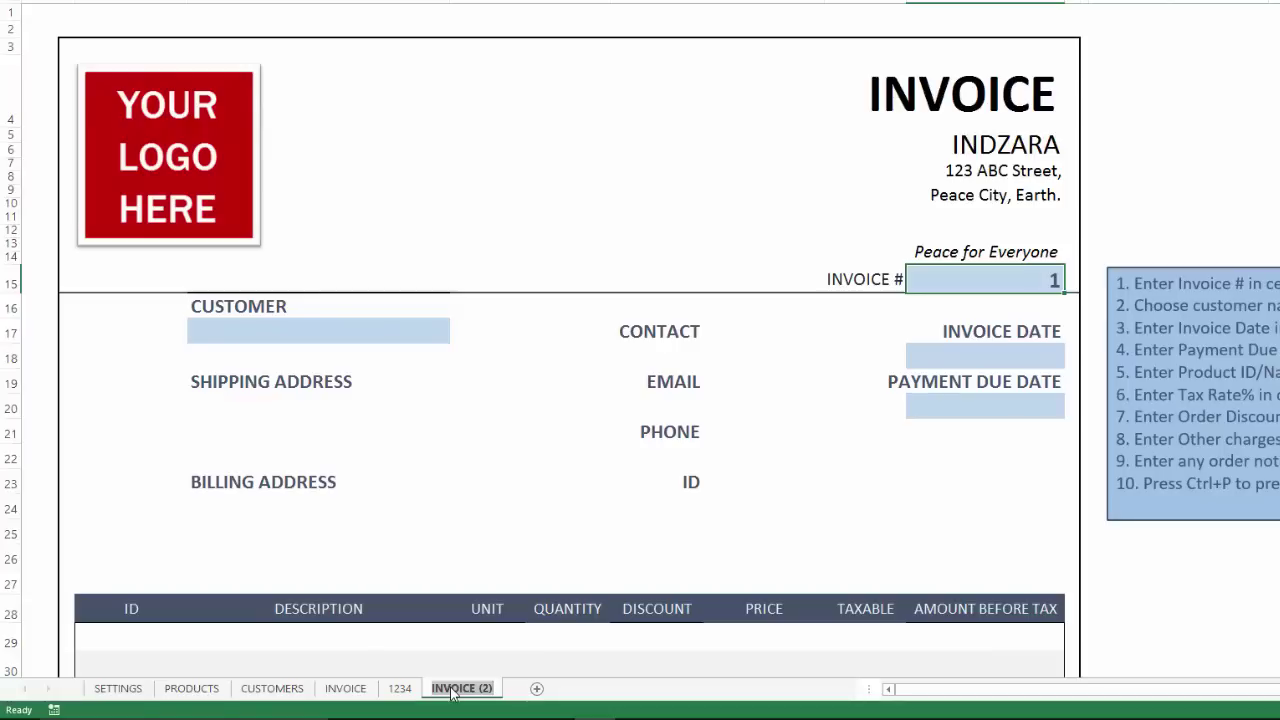
{"action": "double_click", "coordinate": [452, 690]}
{"action": "type", "text": "INV"}
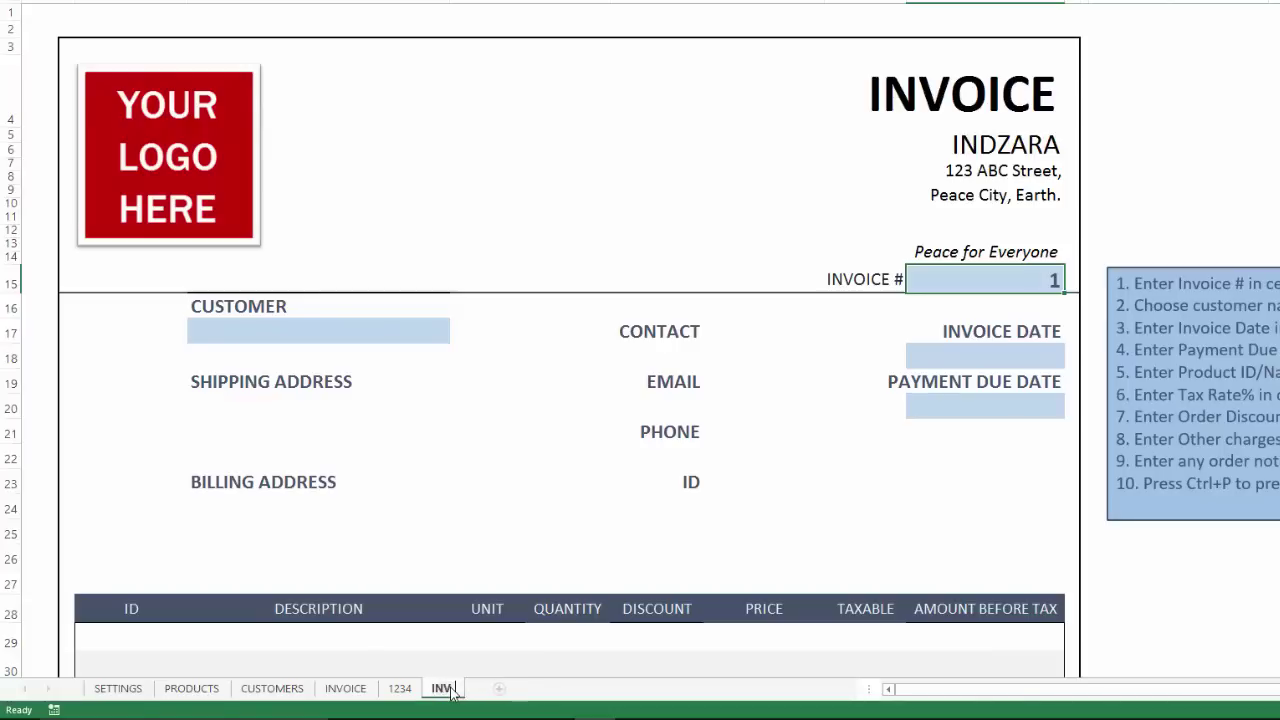
{"action": "key", "text": "BackSpace"}
{"action": "key", "text": "BackSpace"}
{"action": "key", "text": "BackSpace"}
{"action": "type", "text": "1"}
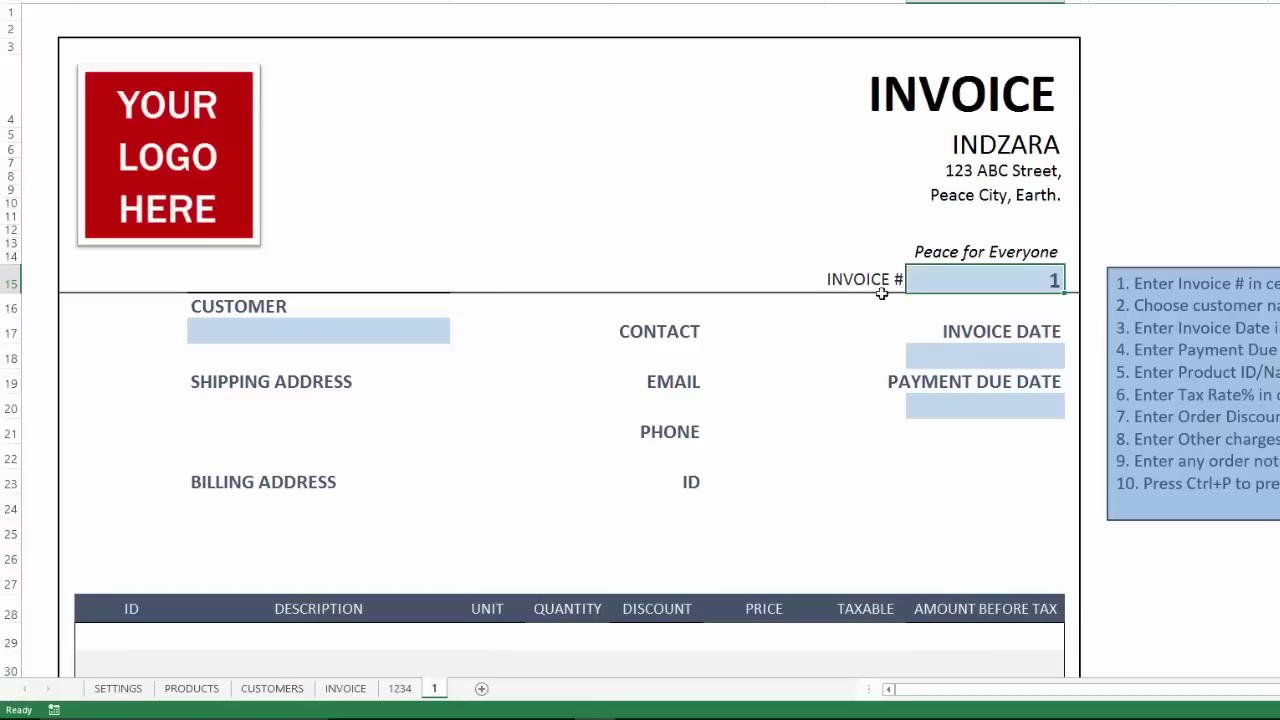
Choose Karnataka as the customer in D17.
{"action": "left_click", "coordinate": [414, 330]}
{"action": "left_click", "coordinate": [459, 338]}
{"action": "left_click", "coordinate": [414, 368]}
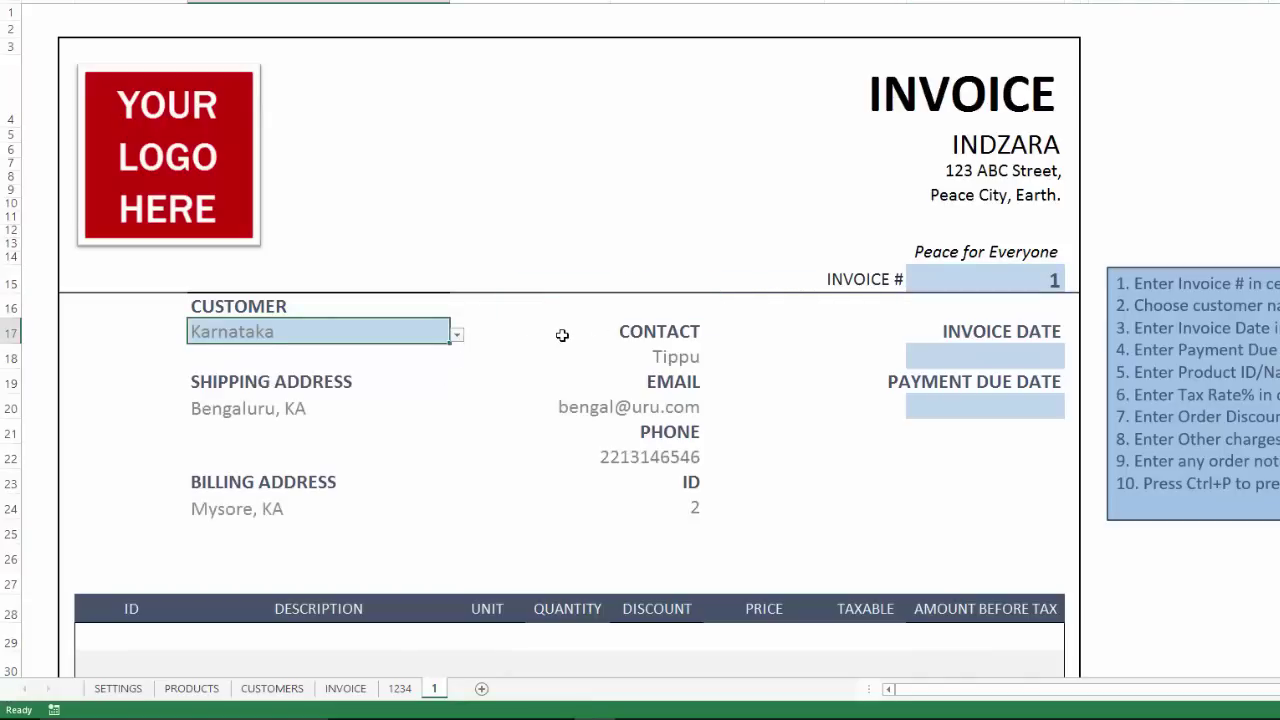
Set the invoice date to 7/15/2016 and the payment due date to 8/15/2016.
{"action": "left_click", "coordinate": [985, 355]}
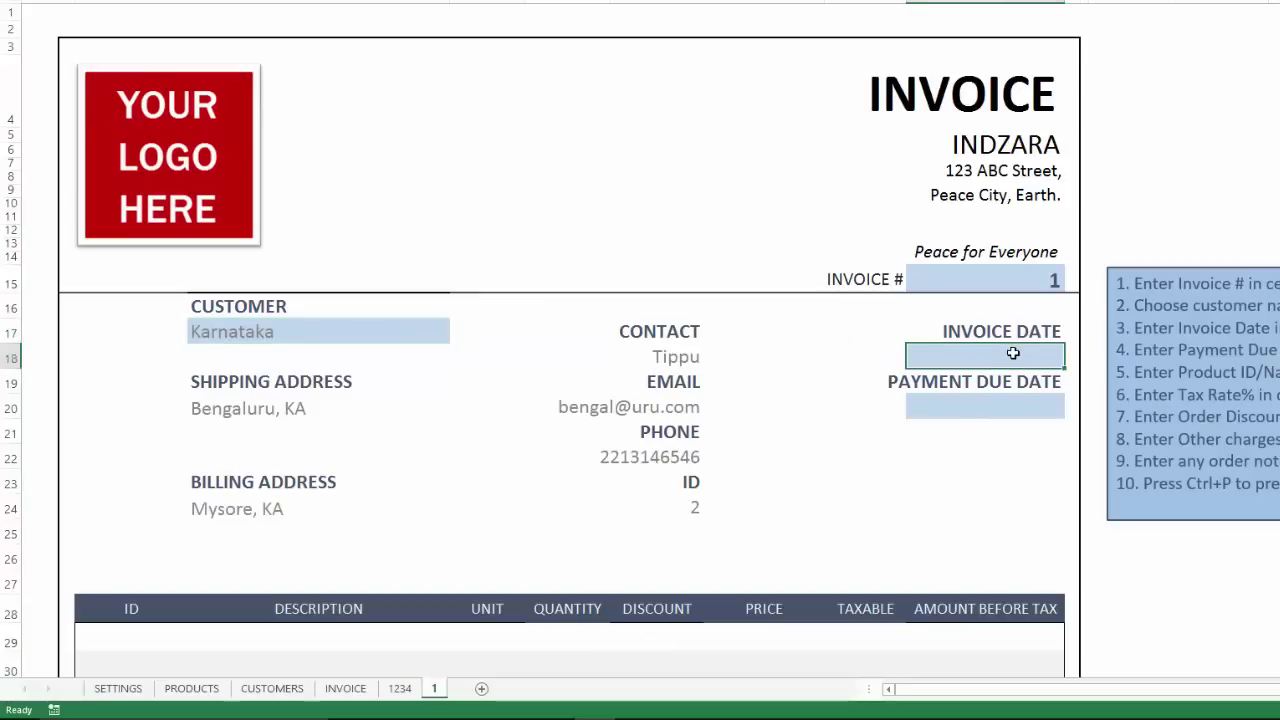
{"action": "type", "text": "7/15/2016"}
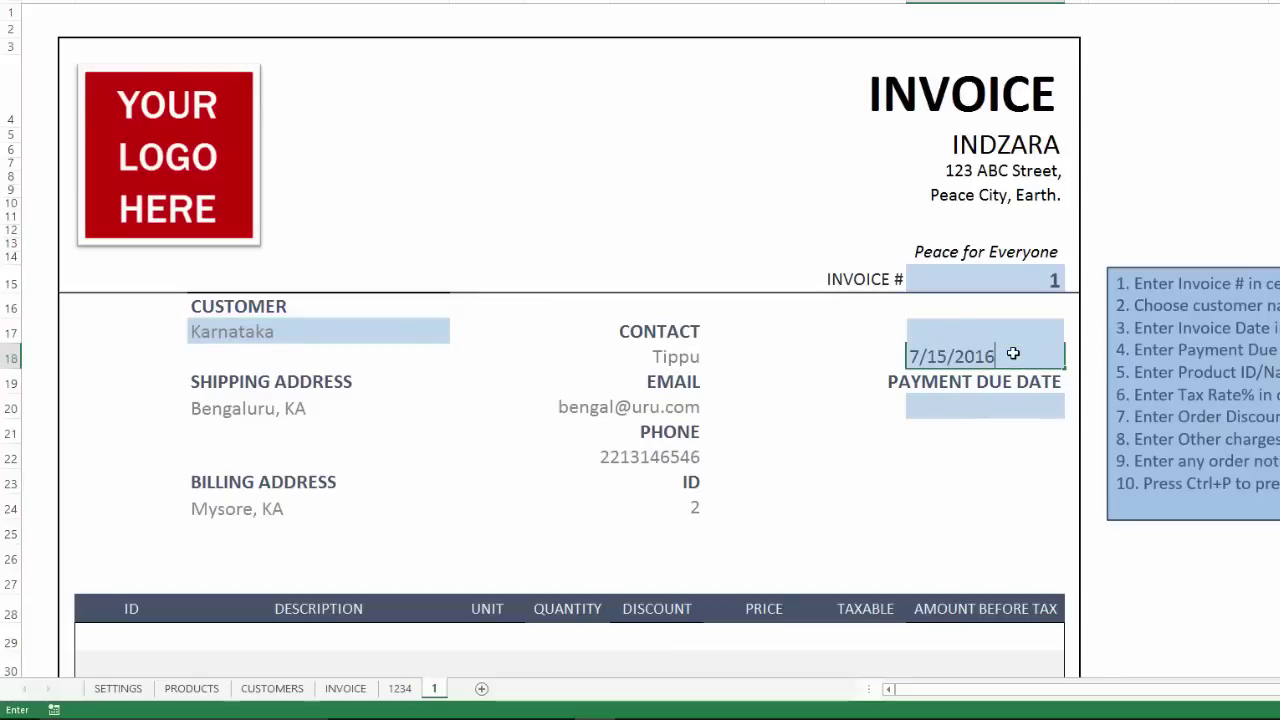
{"action": "key", "text": "Return"}
{"action": "key", "text": "Return"}
{"action": "type", "text": "7"}
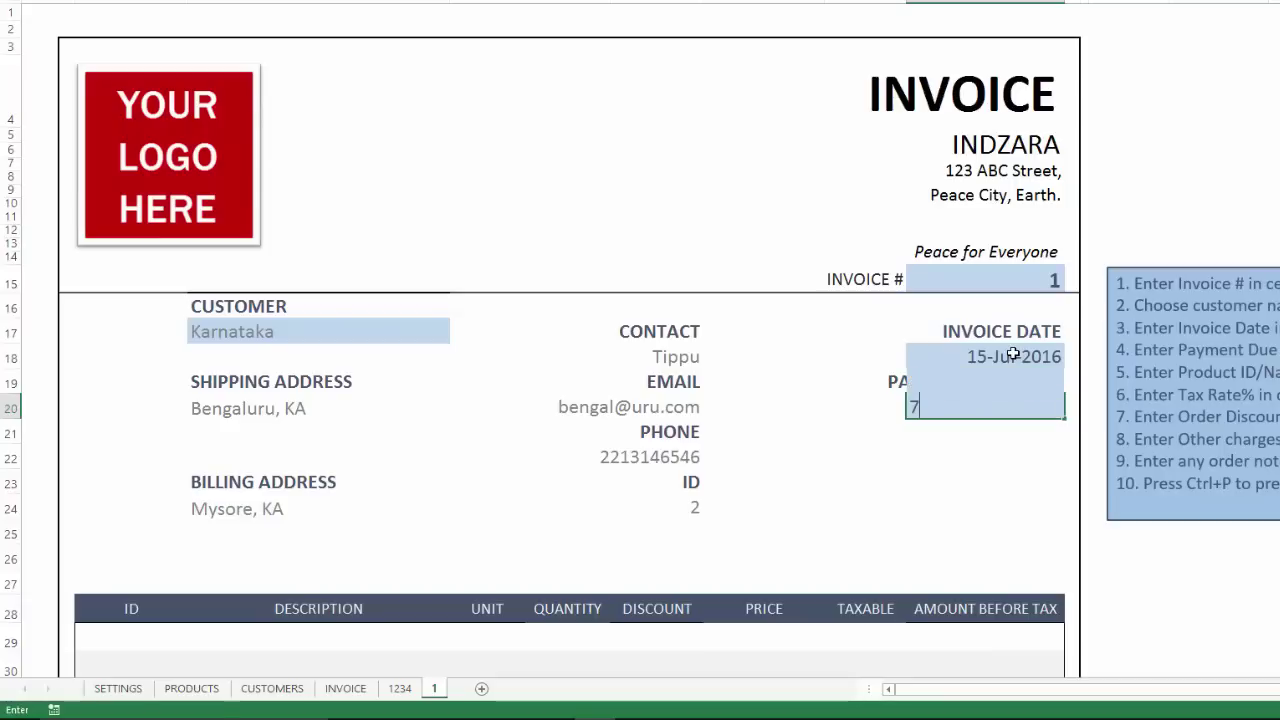
{"action": "type", "text": "8/15/2016"}
{"action": "key", "text": "Return"}
{"action": "scroll", "coordinate": [1013, 353], "scroll_direction": "down", "scroll_amount": 3}
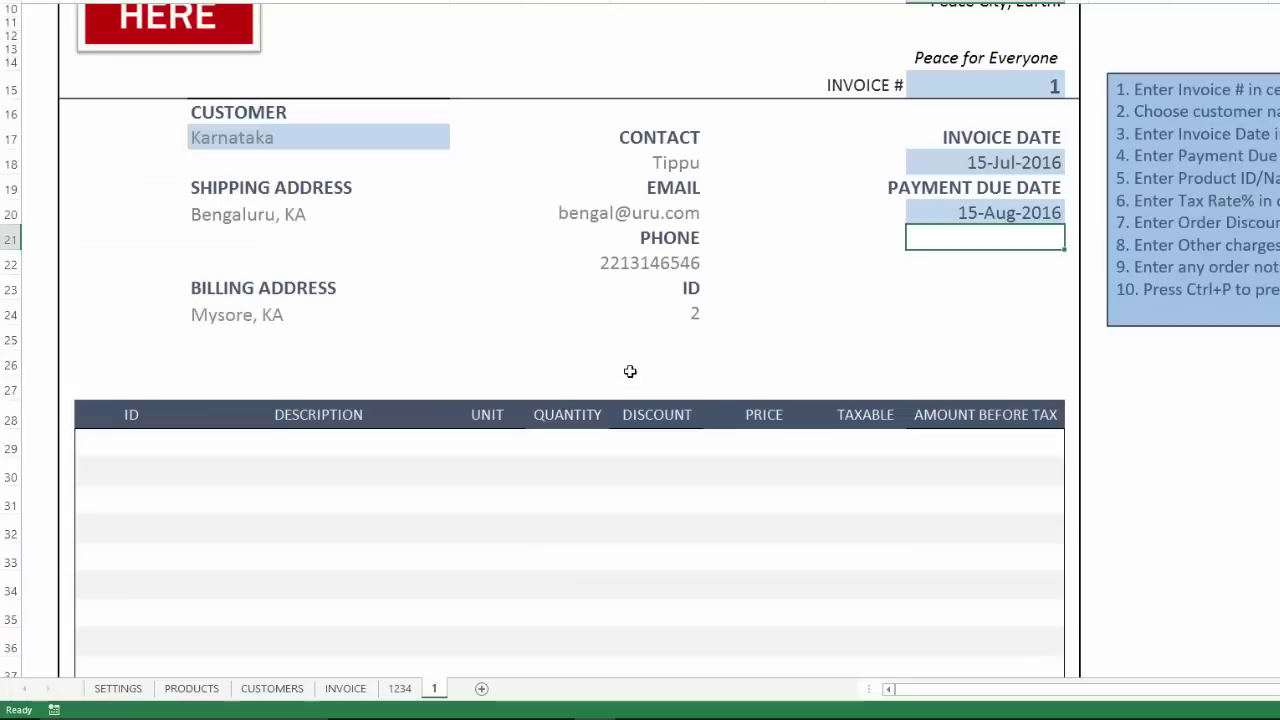
{"action": "scroll", "coordinate": [630, 376], "scroll_direction": "down", "scroll_amount": 1}
Pick products BMGR, GSRE and BMRE for item rows 29 to 31.
{"action": "left_click", "coordinate": [180, 408]}
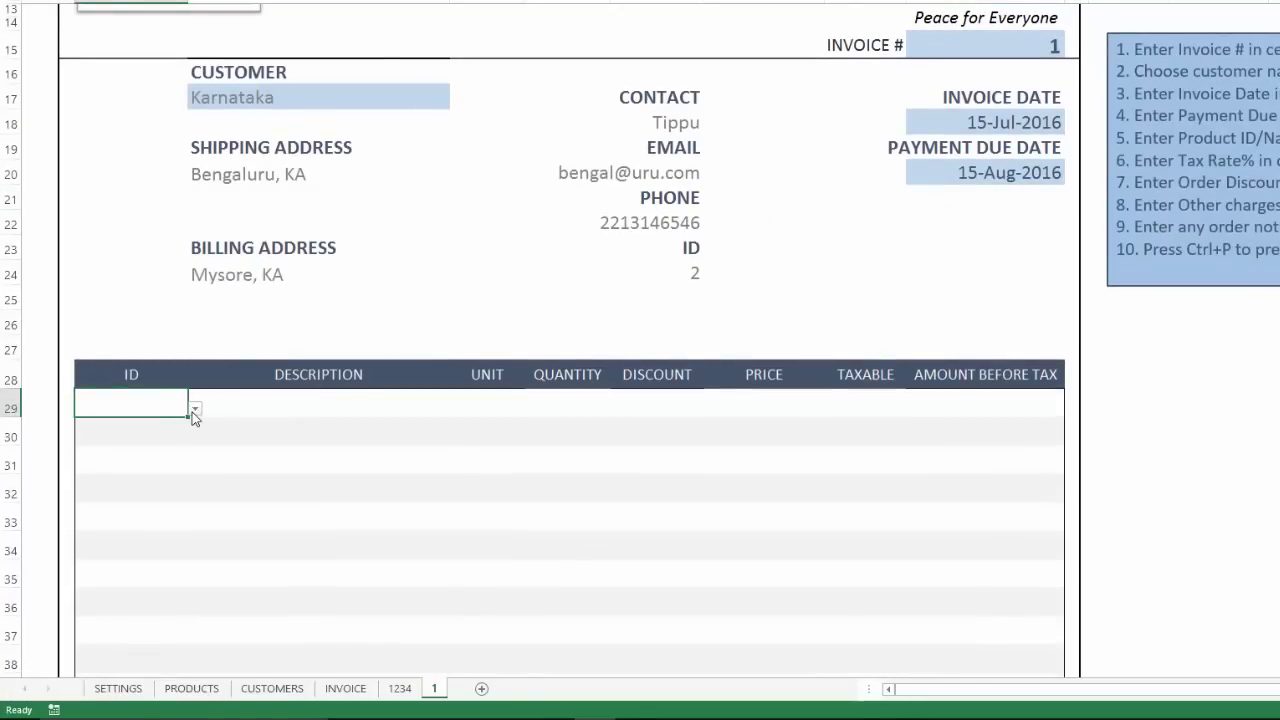
{"action": "left_click", "coordinate": [194, 410]}
{"action": "left_click", "coordinate": [184, 432]}
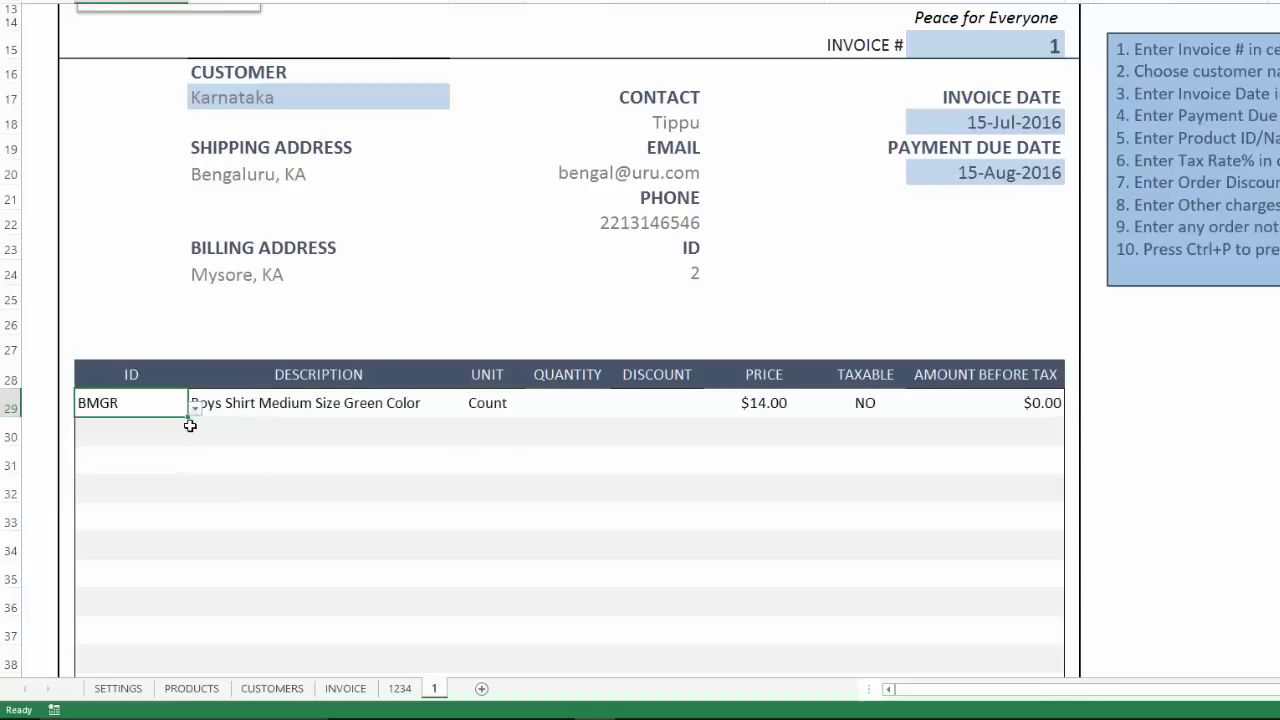
{"action": "left_click", "coordinate": [182, 430]}
{"action": "left_click", "coordinate": [192, 437]}
{"action": "left_click", "coordinate": [178, 505]}
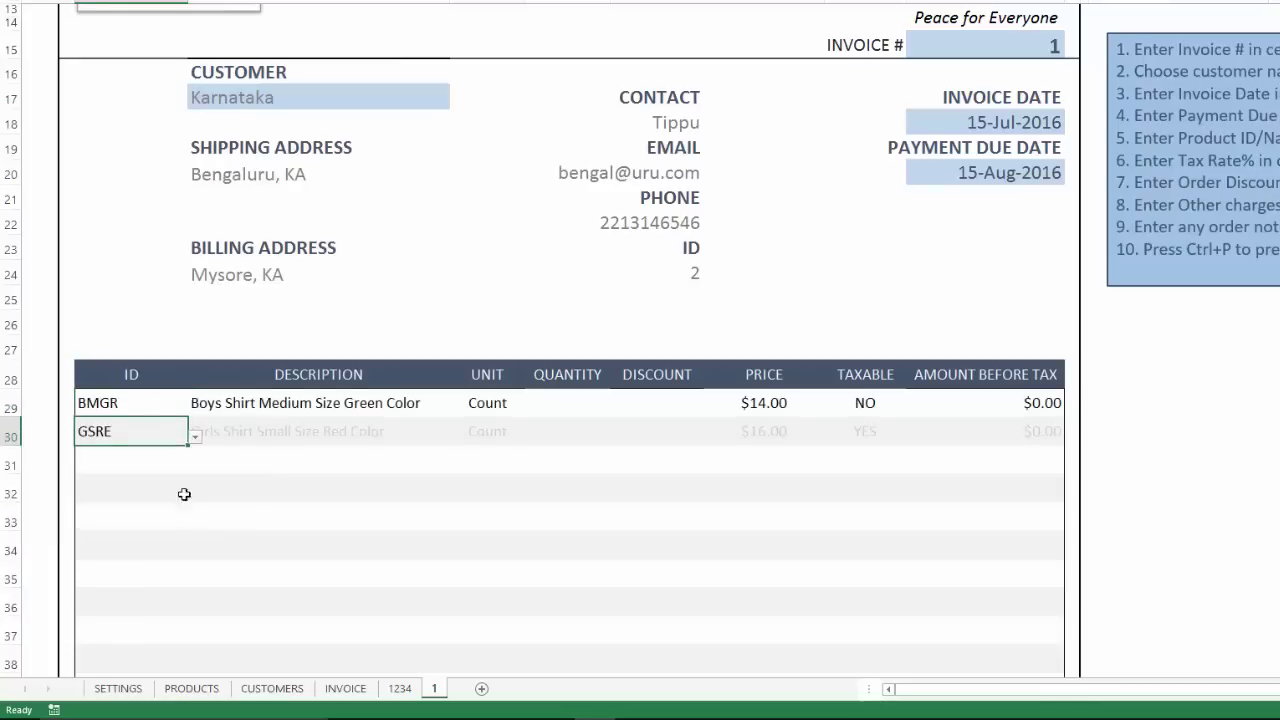
{"action": "left_click", "coordinate": [185, 458]}
{"action": "left_click", "coordinate": [192, 466]}
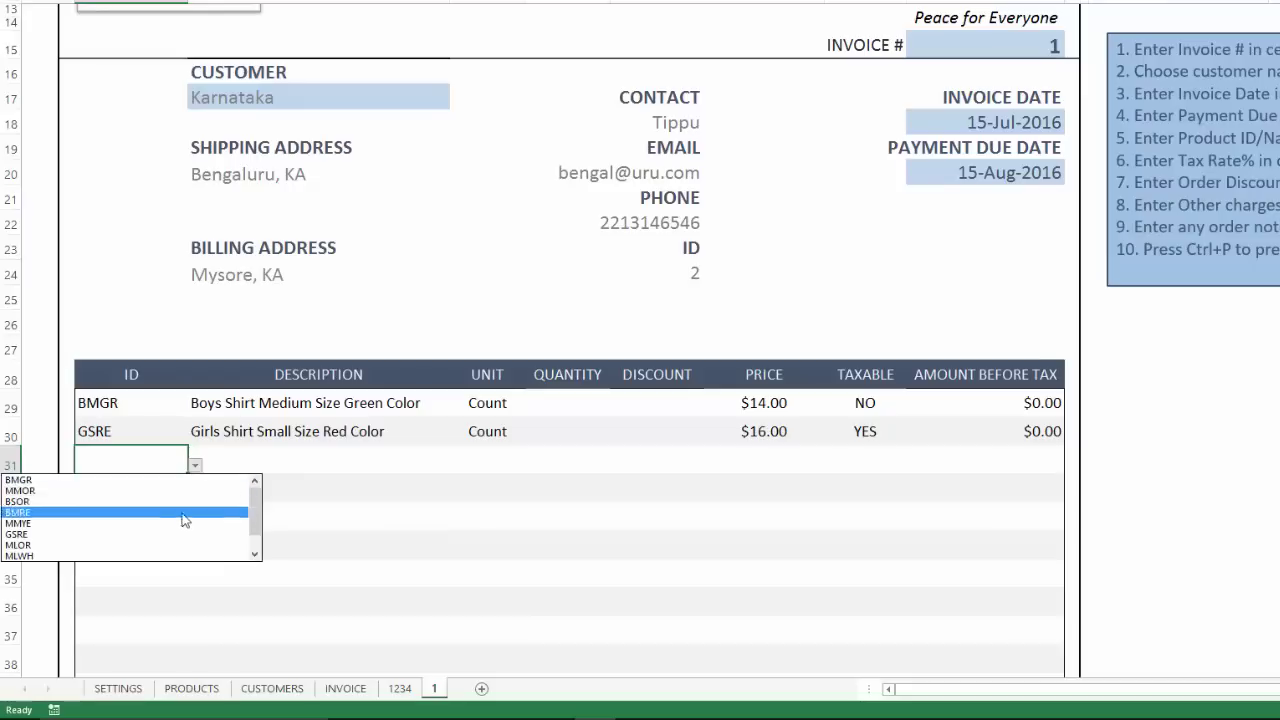
{"action": "left_click", "coordinate": [186, 512]}
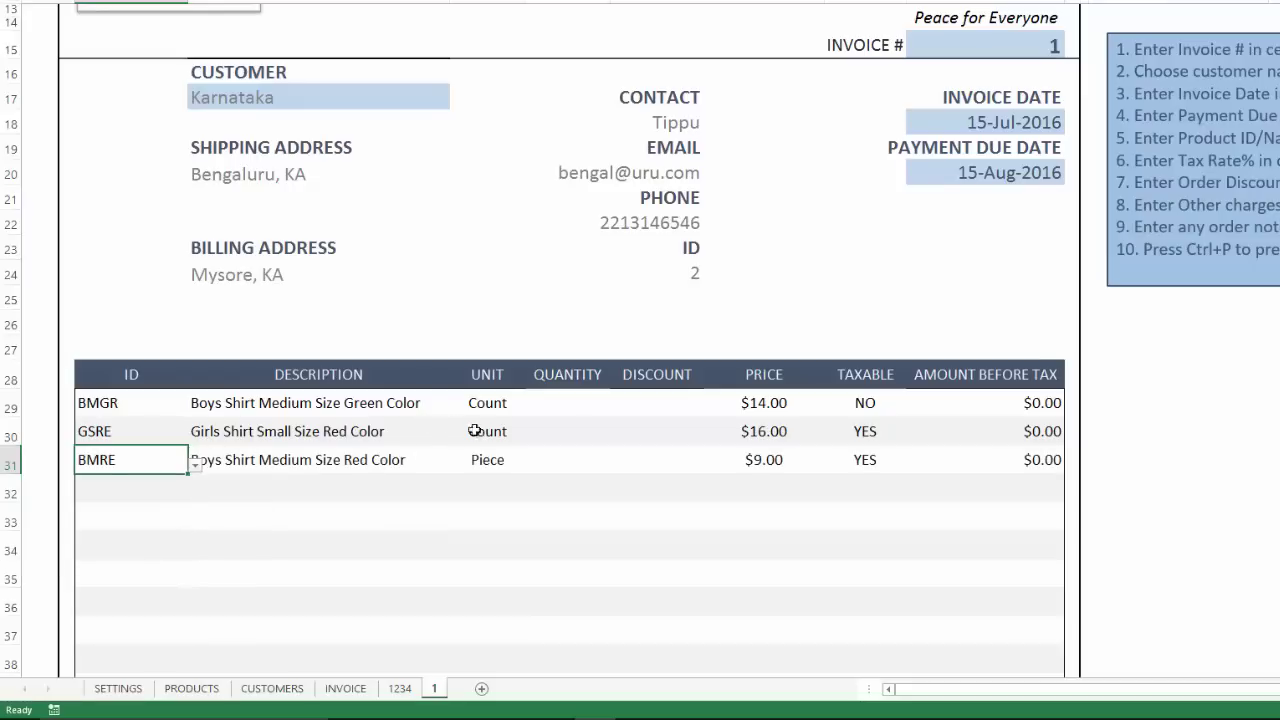
Enter quantities 10, 5 and 15 for the three items.
{"action": "left_click", "coordinate": [568, 411]}
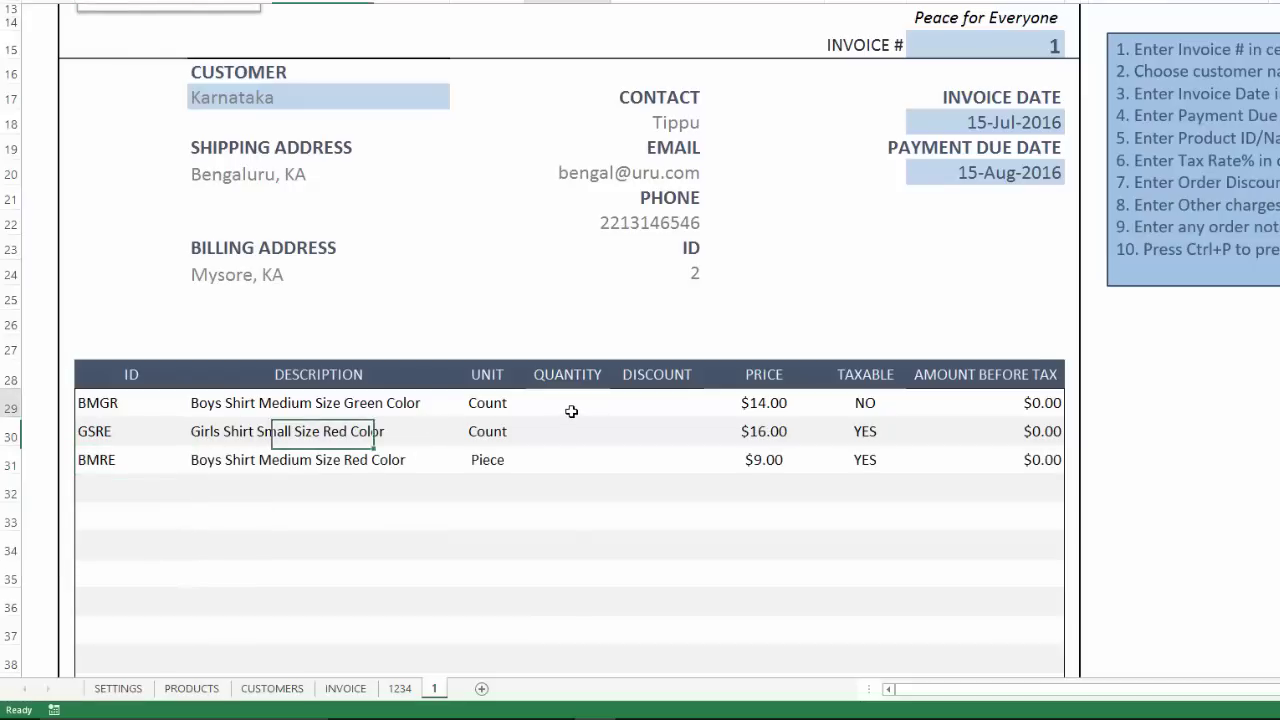
{"action": "type", "text": "10"}
{"action": "key", "text": "Return"}
{"action": "type", "text": "5"}
{"action": "key", "text": "Return"}
{"action": "type", "text": "15"}
{"action": "key", "text": "Return"}
Give BMGR a $2.00 discount and BMRE a $1.00 discount, leaving GSRE undiscounted.
{"action": "left_click", "coordinate": [634, 403]}
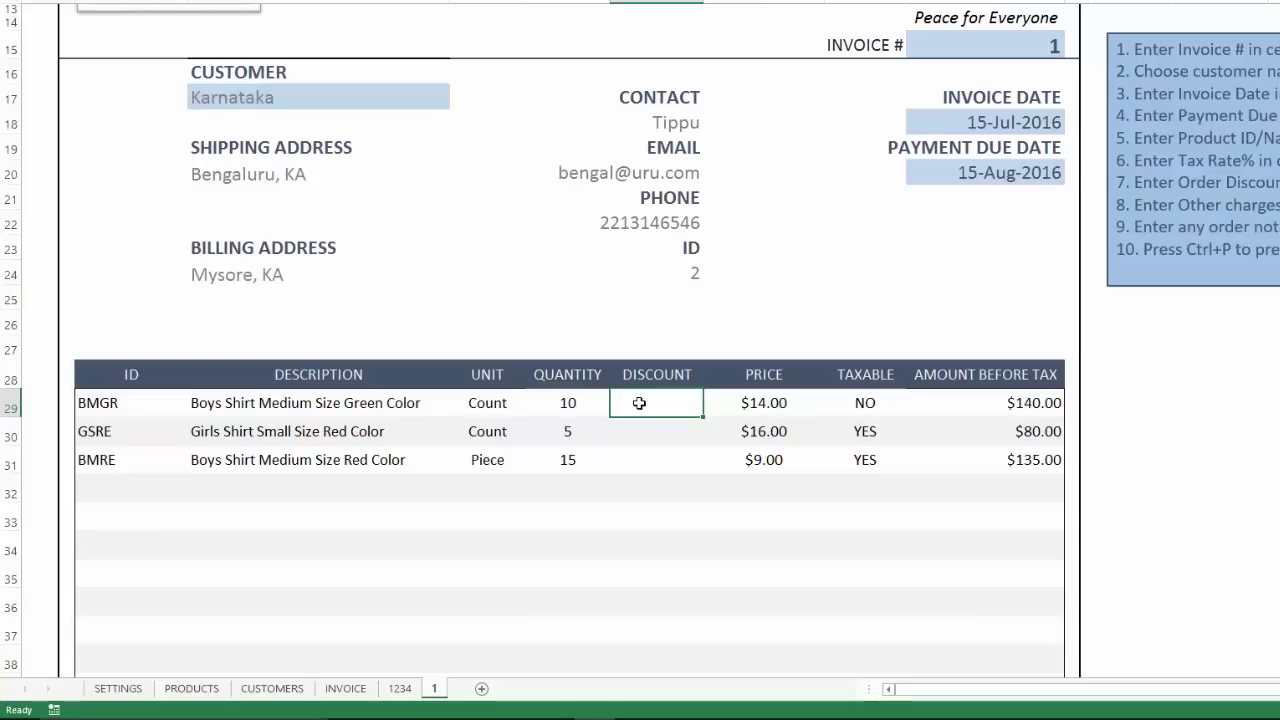
{"action": "key", "text": "Return"}
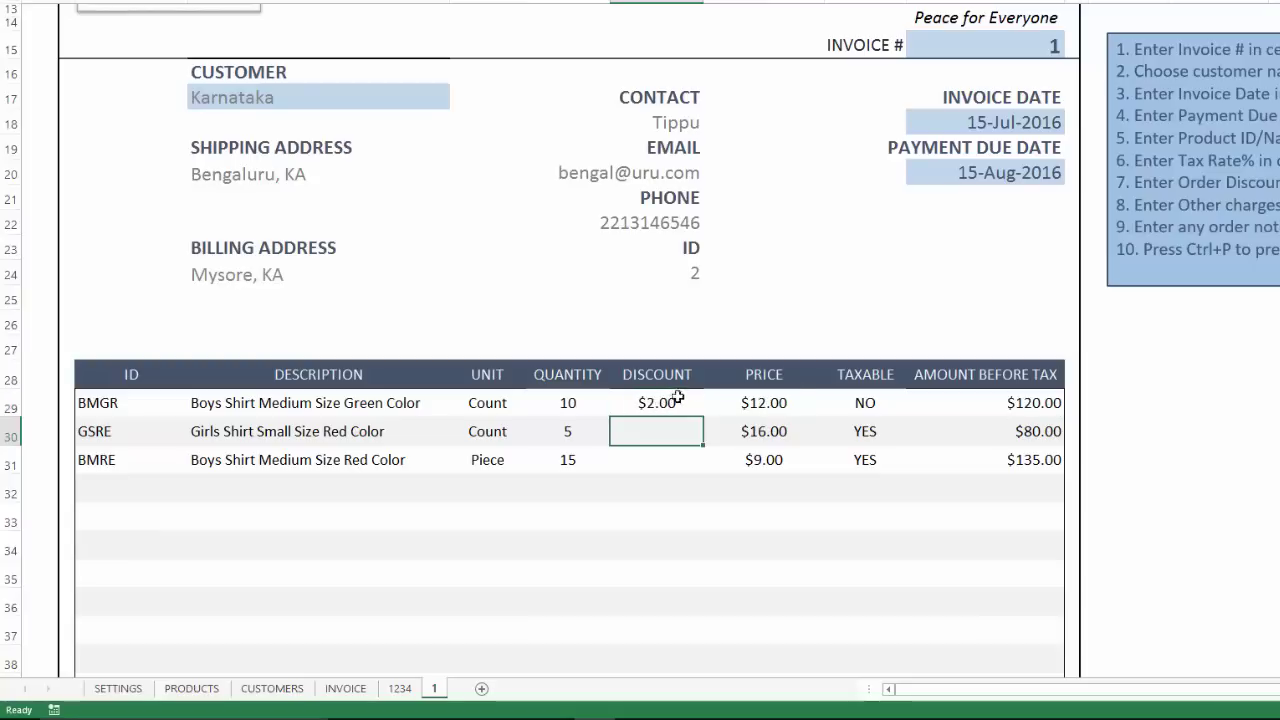
{"action": "left_click", "coordinate": [760, 405]}
{"action": "left_click", "coordinate": [649, 430]}
{"action": "key", "text": "Return"}
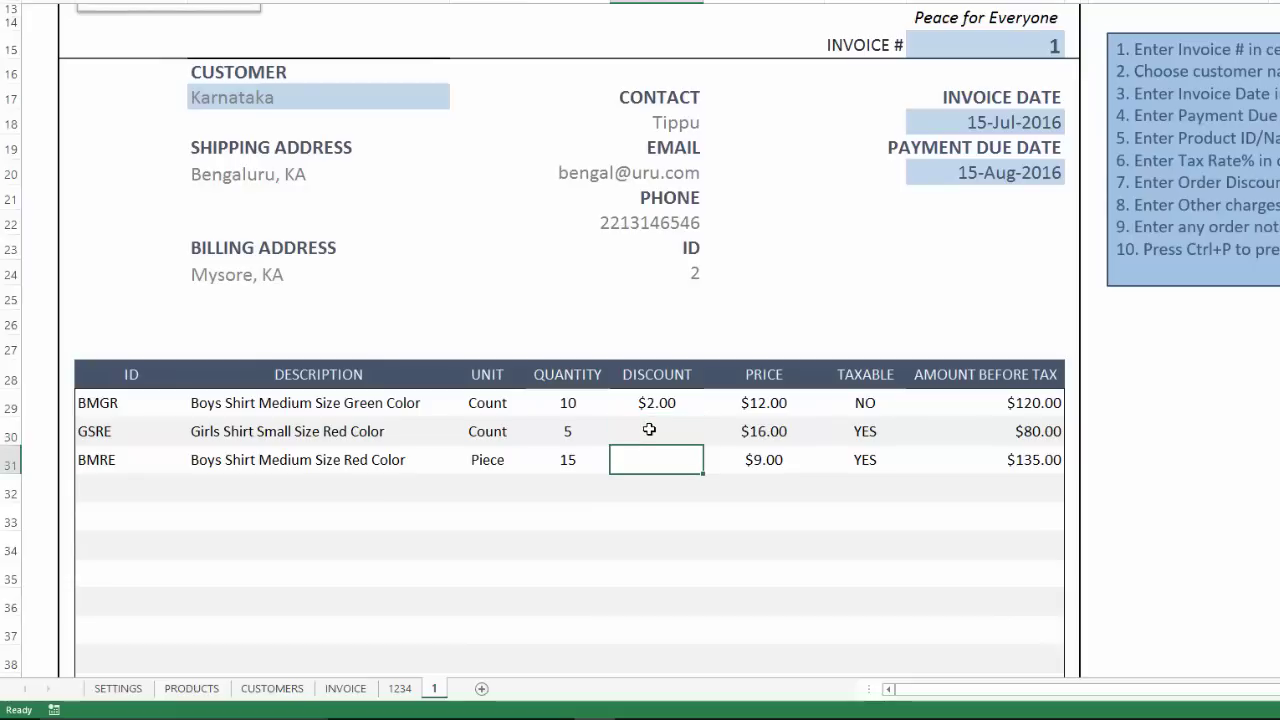
{"action": "type", "text": "1"}
{"action": "key", "text": "Return"}
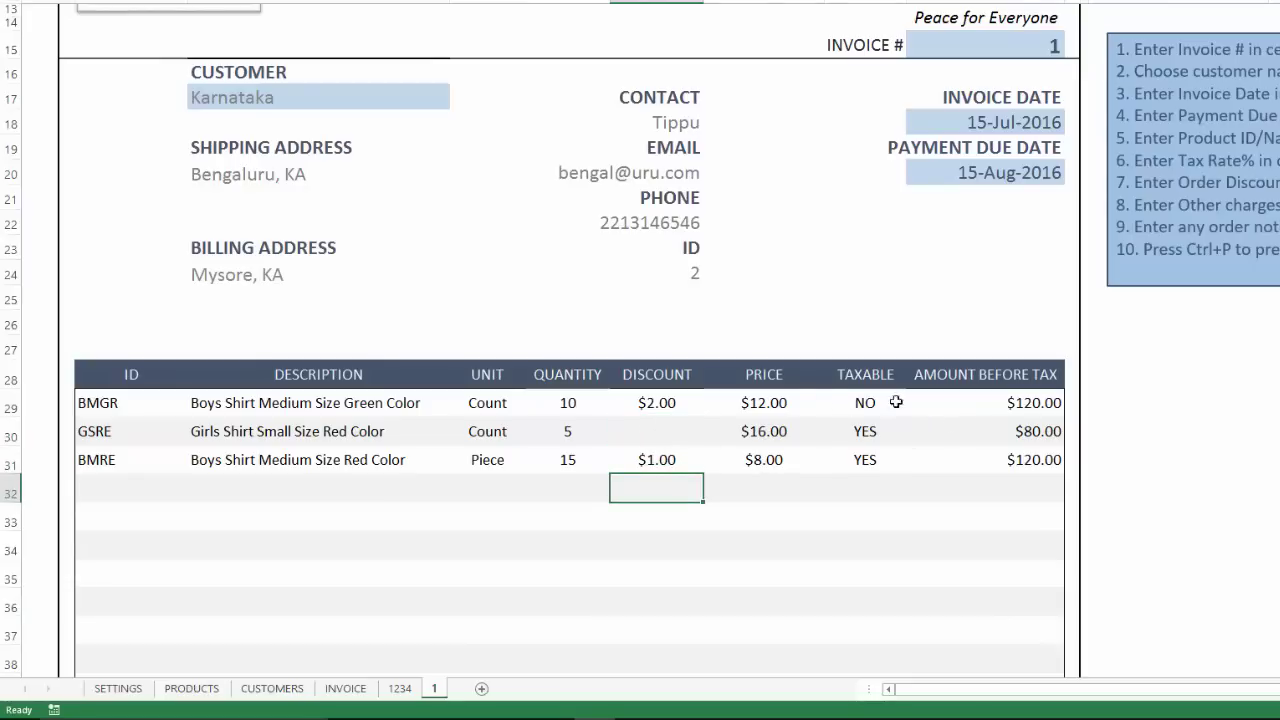
Keep the amount column header showing AMOUNT BEFORE TAX.
{"action": "scroll", "coordinate": [817, 407], "scroll_direction": "down", "scroll_amount": 4}
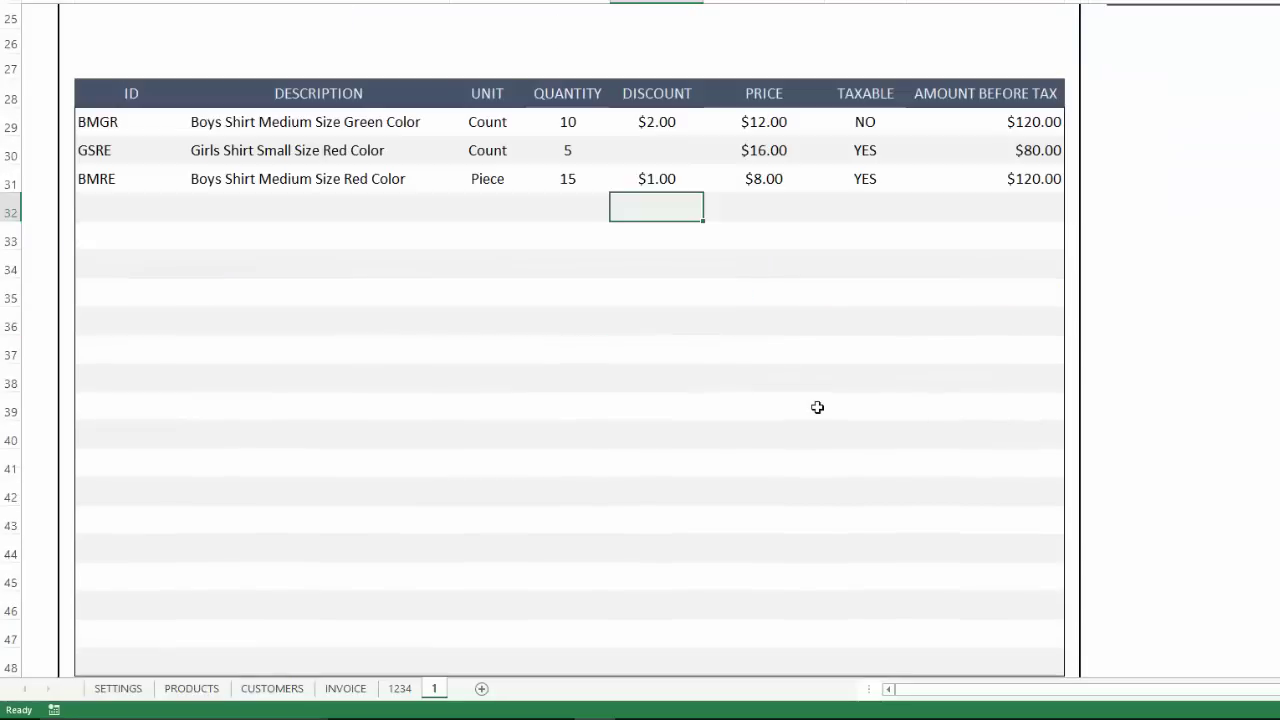
{"action": "left_click", "coordinate": [1034, 94]}
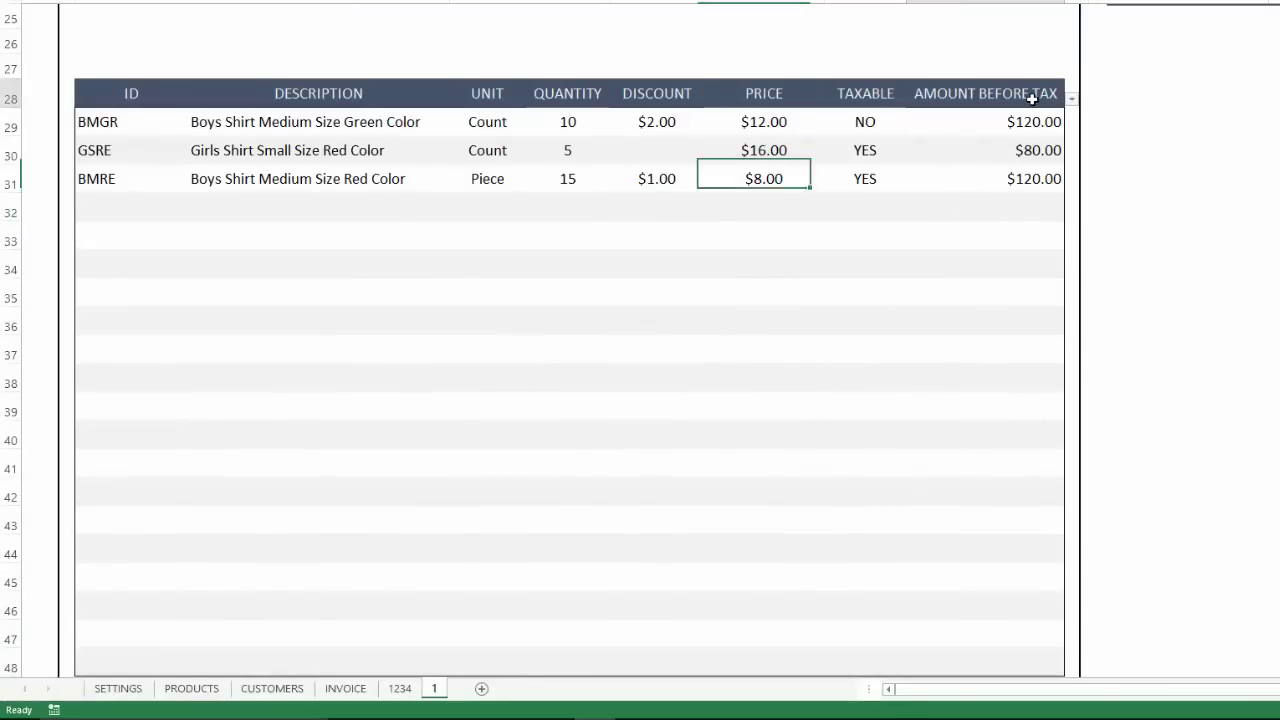
{"action": "left_click", "coordinate": [1070, 103]}
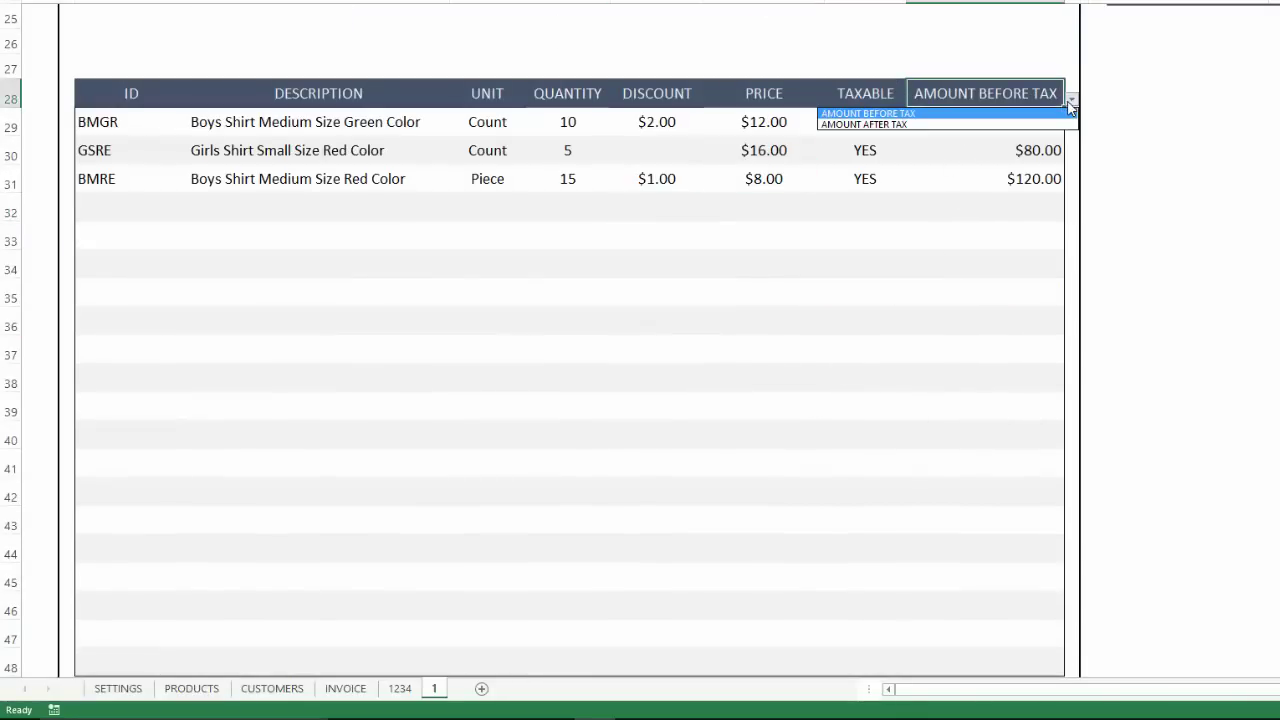
{"action": "left_click", "coordinate": [1070, 103]}
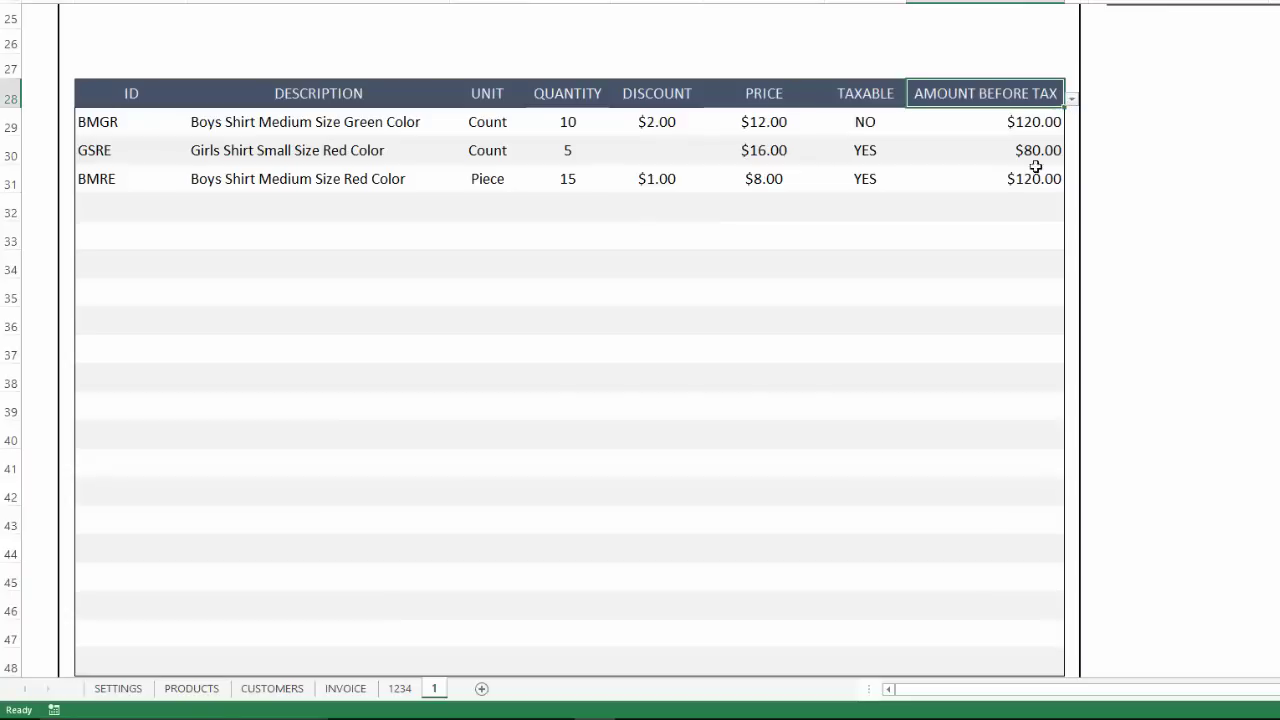